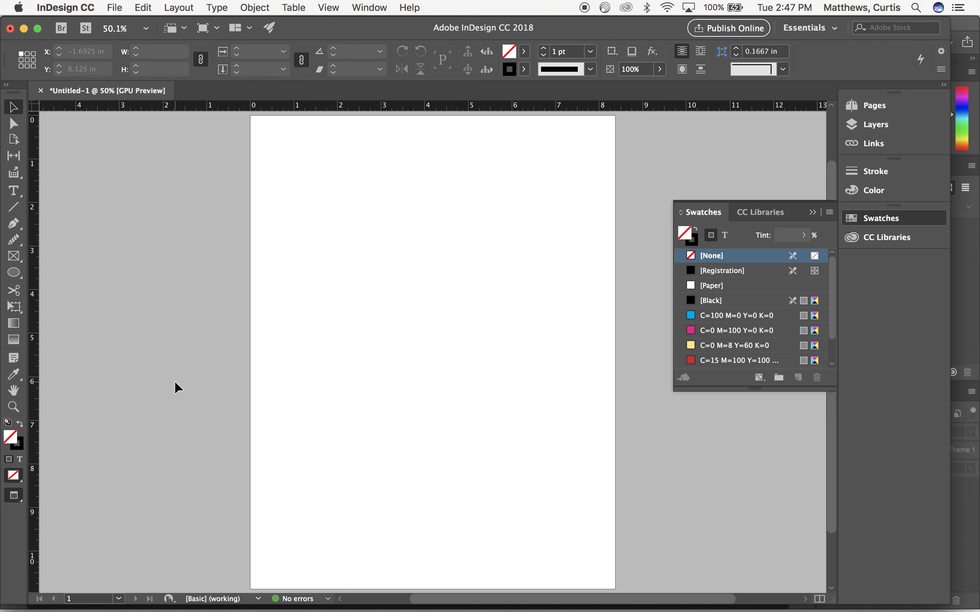
- Try placing adventure-animal-countryside-1612847.jpg at full size from the page's upper-left corner, and delete the oversized image
{"action": "key", "text": "super+d"}
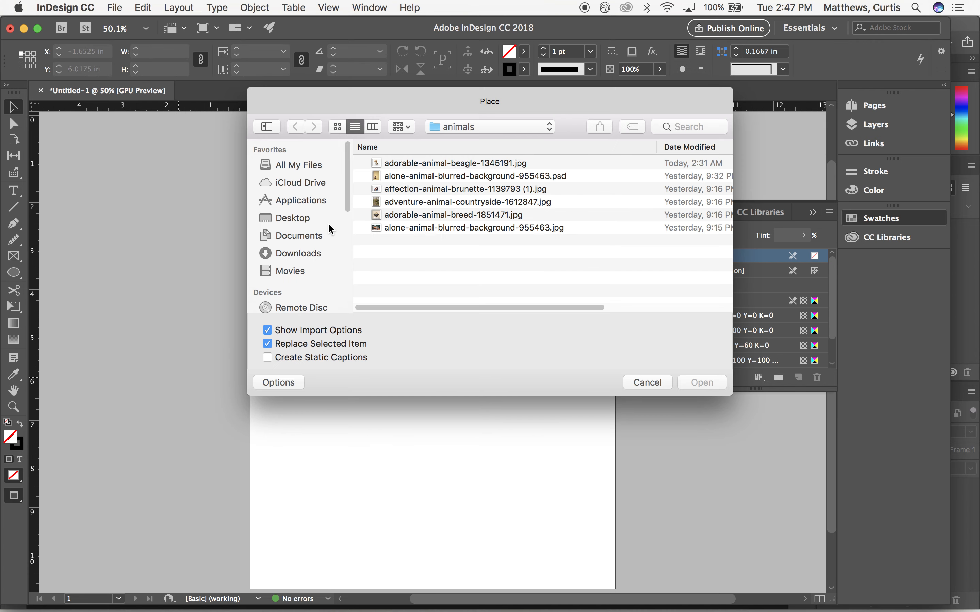
{"action": "left_click", "coordinate": [410, 204]}
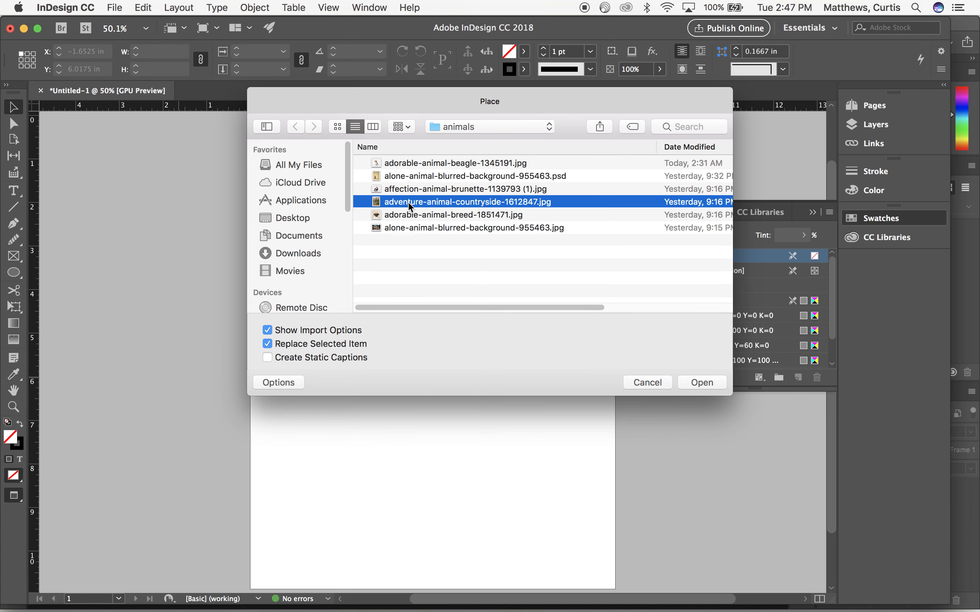
{"action": "left_click", "coordinate": [702, 383]}
{"action": "left_click", "coordinate": [645, 450]}
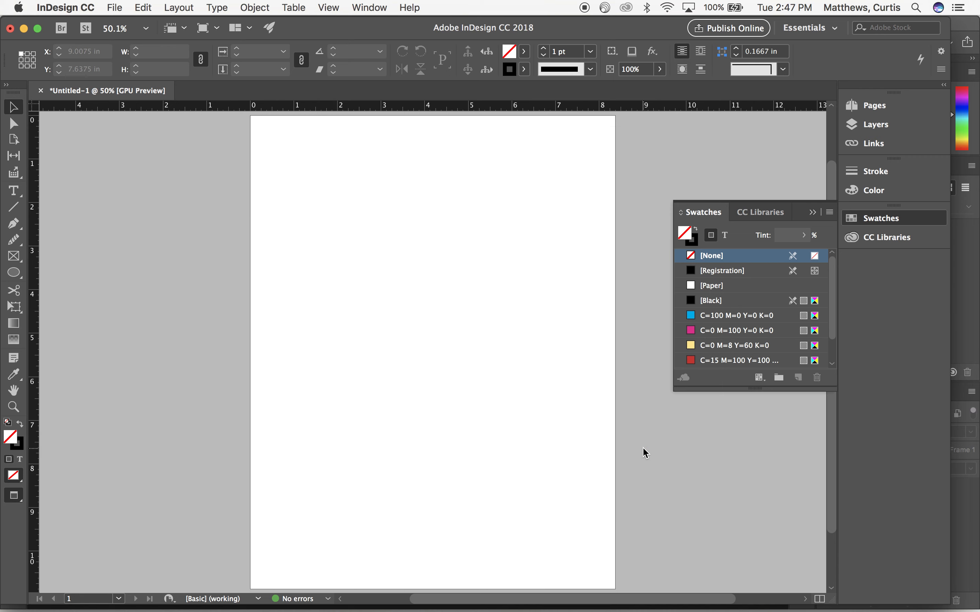
{"action": "left_click", "coordinate": [264, 130]}
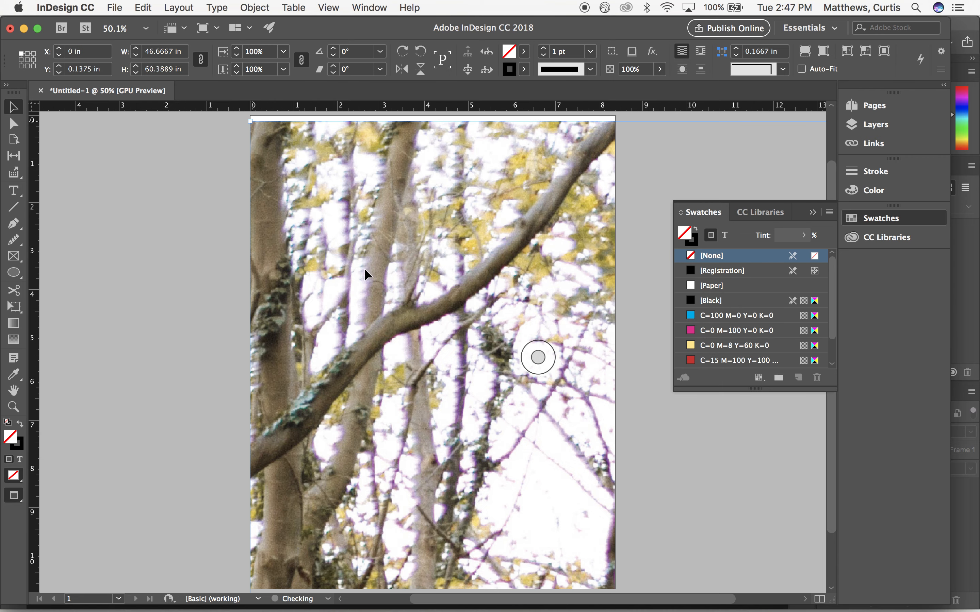
{"action": "key", "text": "super+minus"}
{"action": "key", "text": "super+minus"}
{"action": "key", "text": "super+minus"}
{"action": "key", "text": "super+minus"}
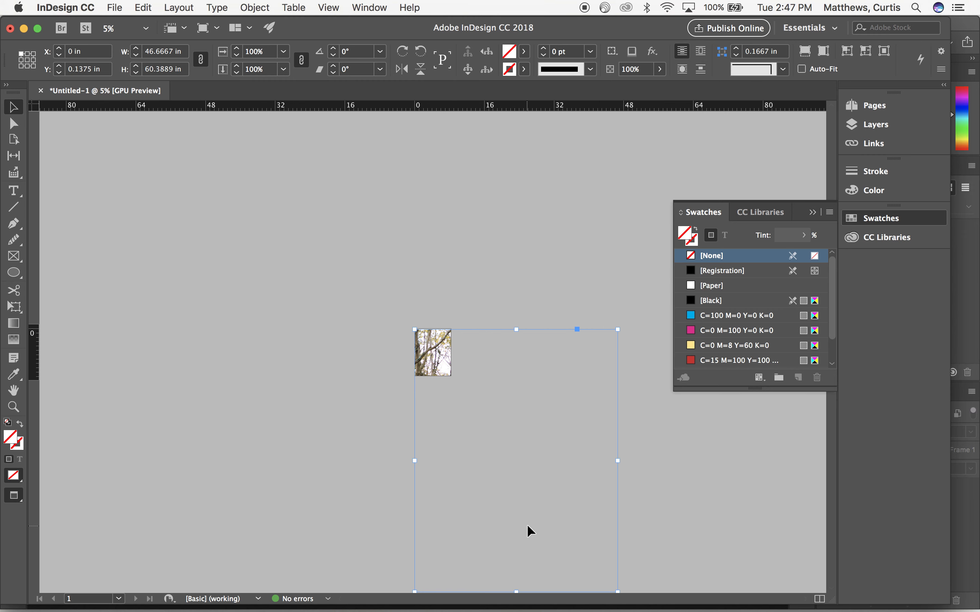
{"action": "key", "text": "BackSpace"}
{"action": "key", "text": "super+0"}
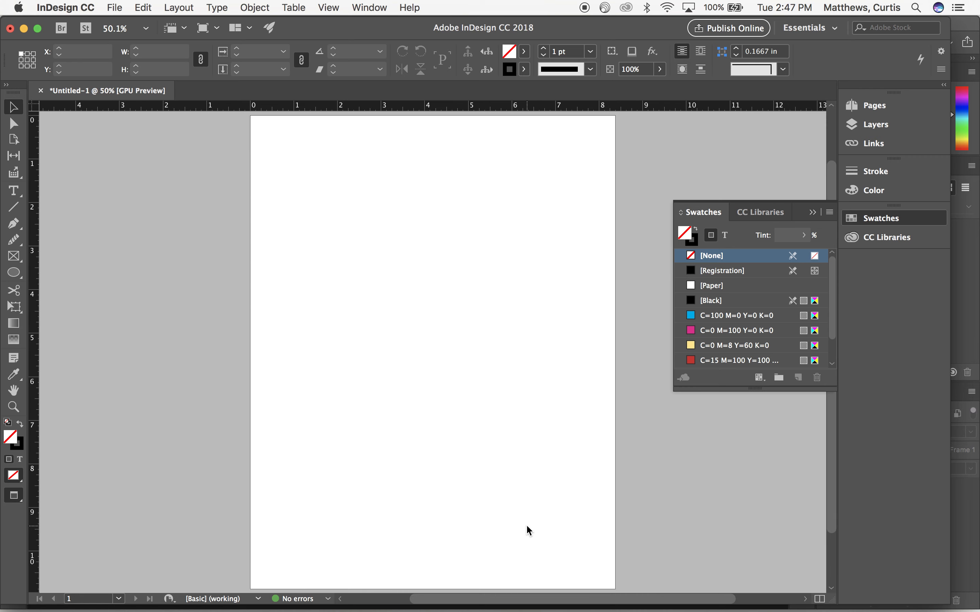
- Place adventure-animal-countryside-1612847.jpg on the upper part of the page, scaled to about 2.8 by 3.62 in
{"action": "key", "text": "super+d"}
{"action": "double_click", "coordinate": [443, 202]}
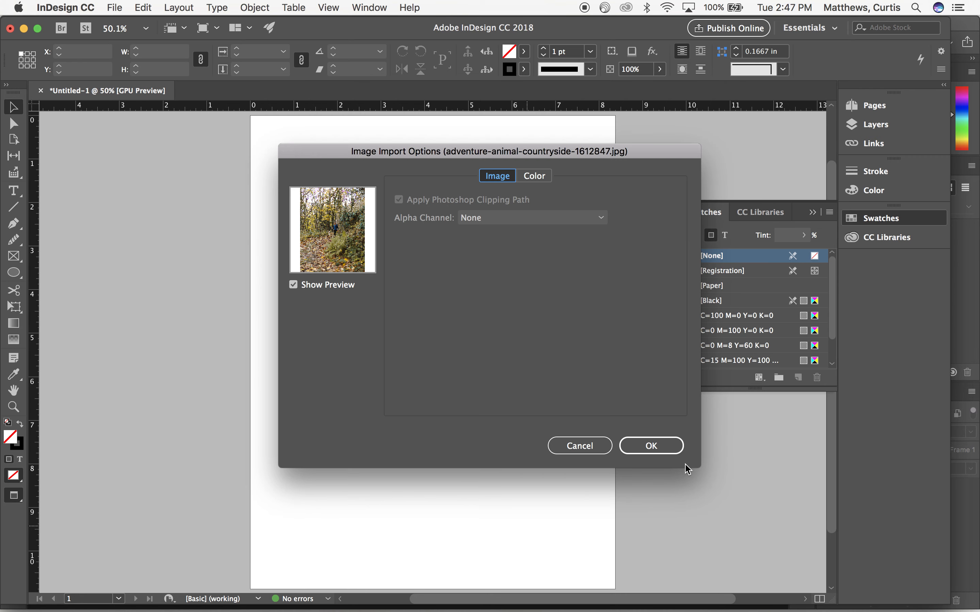
{"action": "left_click", "coordinate": [651, 446]}
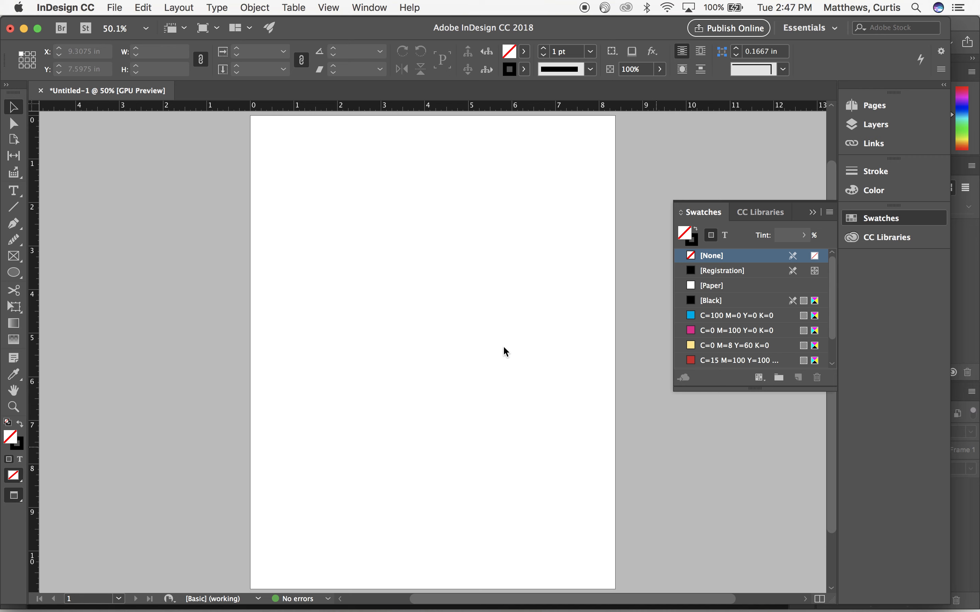
{"action": "left_click_drag", "start_coordinate": [295, 187], "coordinate": [294, 187]}
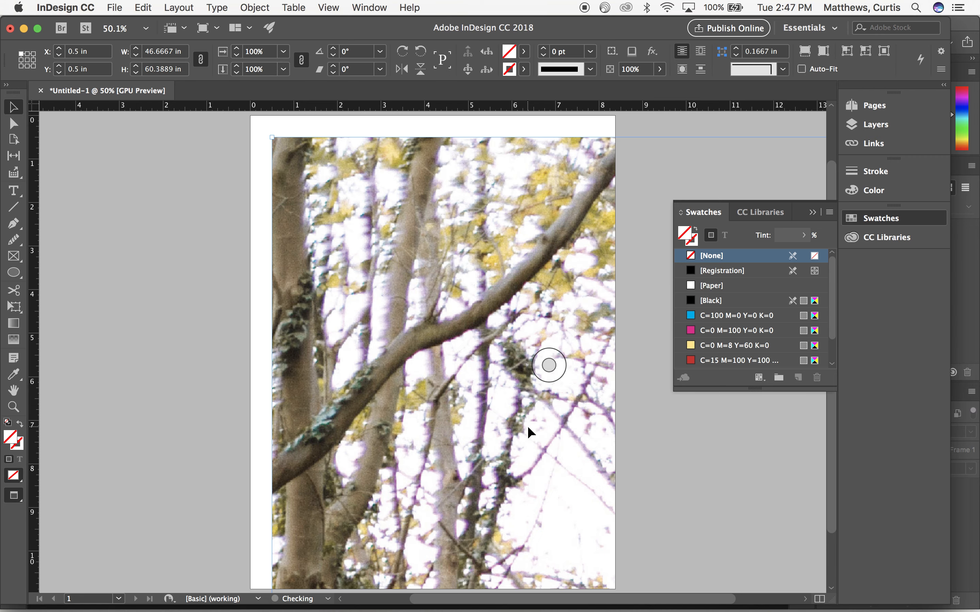
{"action": "key", "text": "Delete"}
{"action": "left_click_drag", "start_coordinate": [309, 161], "coordinate": [403, 326]}
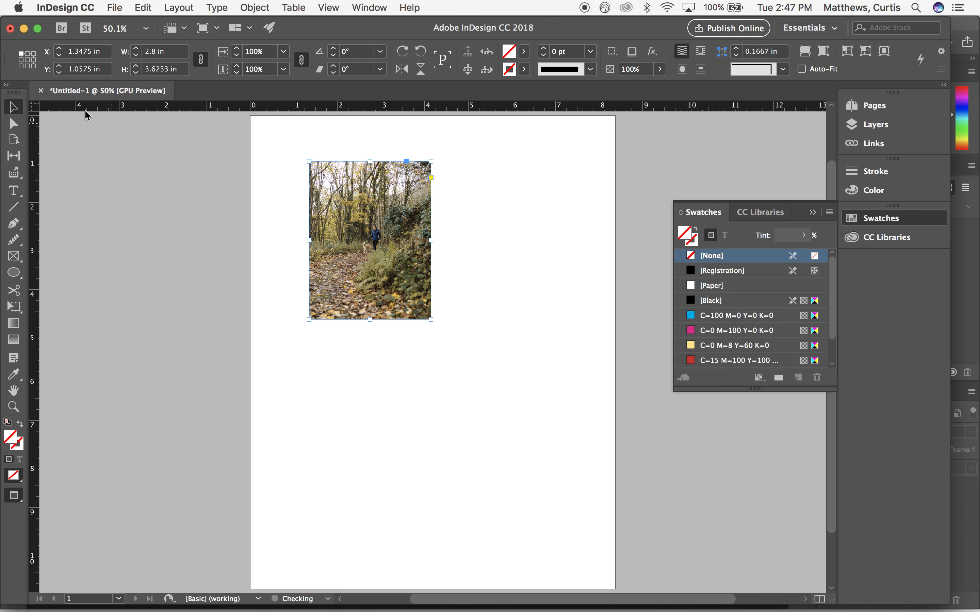
- Align the forest photo with the page's upper-left corner and scale it to about 8.53 by 11.03 in to fill the page
{"action": "left_click_drag", "start_coordinate": [312, 194], "coordinate": [271, 161]}
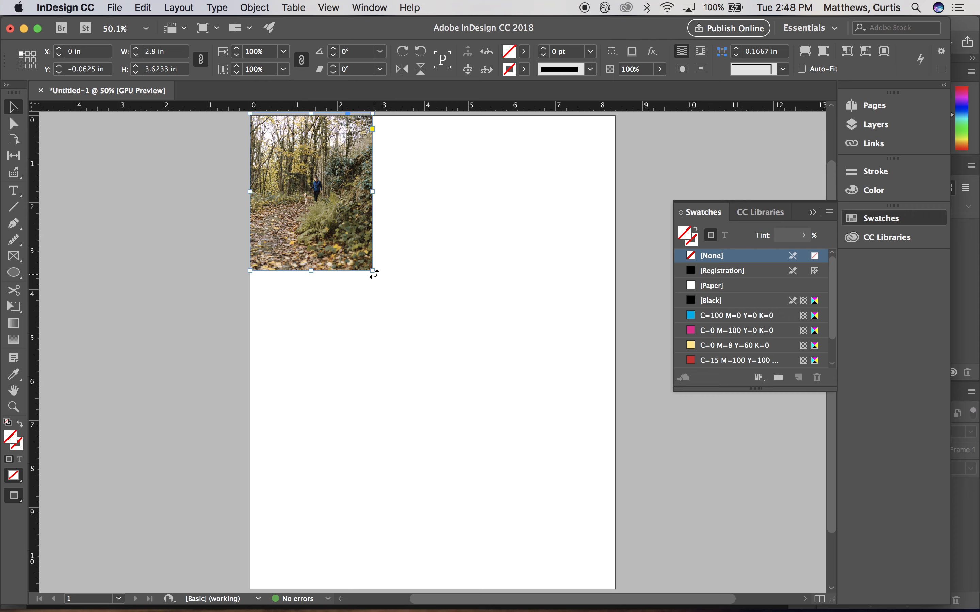
{"action": "left_click_drag", "start_coordinate": [373, 270], "coordinate": [621, 591]}
{"action": "left_click", "coordinate": [683, 500]}
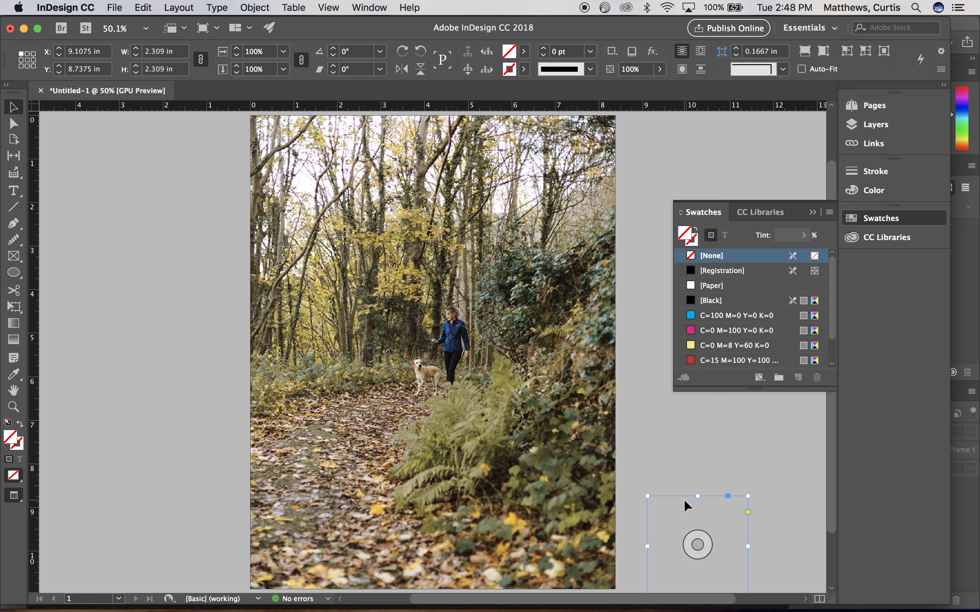
{"action": "left_click", "coordinate": [224, 403]}
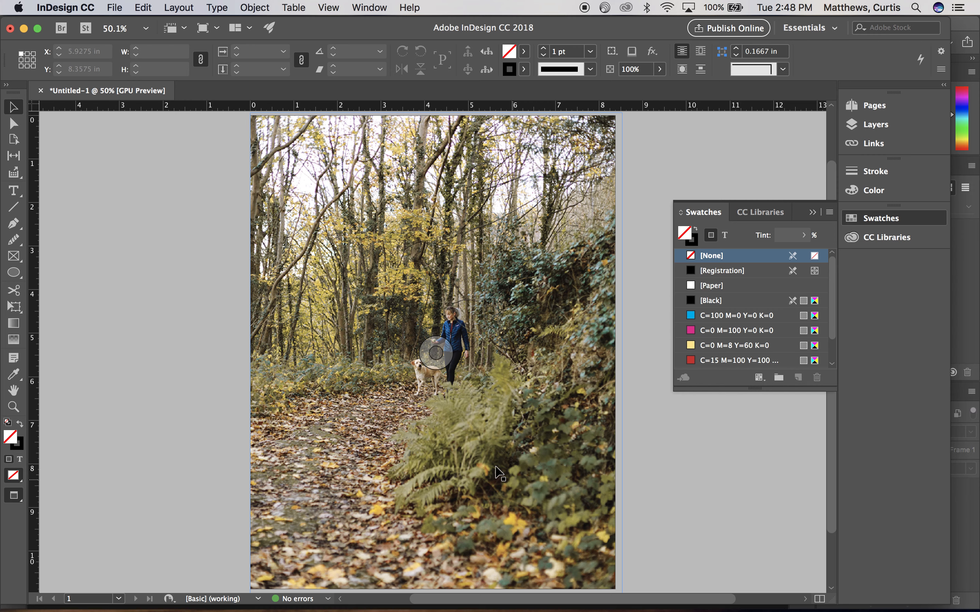
- Flip the forest photo horizontally, move it back over the page and show the layout in preview mode
{"action": "left_click", "coordinate": [333, 412]}
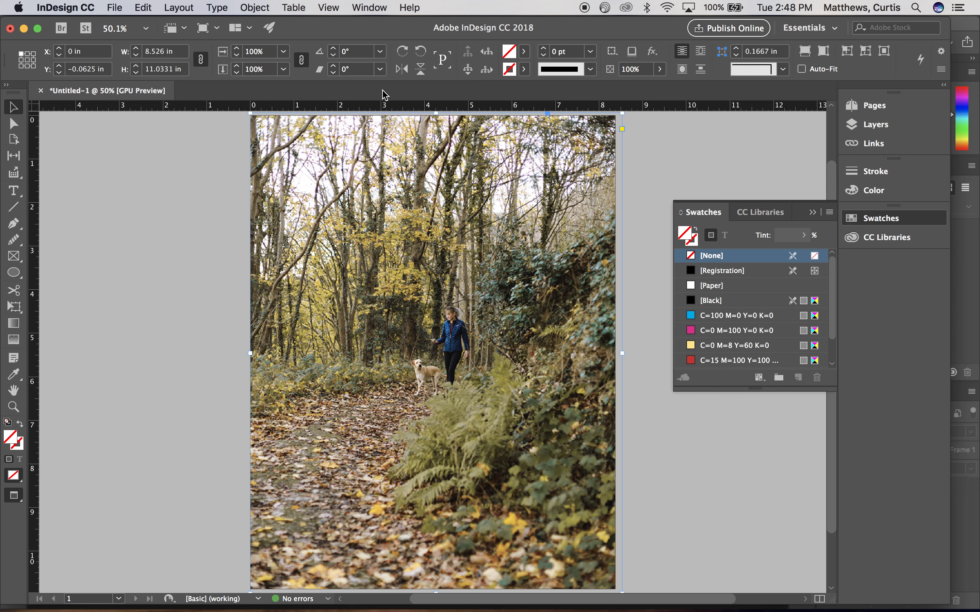
{"action": "left_click", "coordinate": [402, 70]}
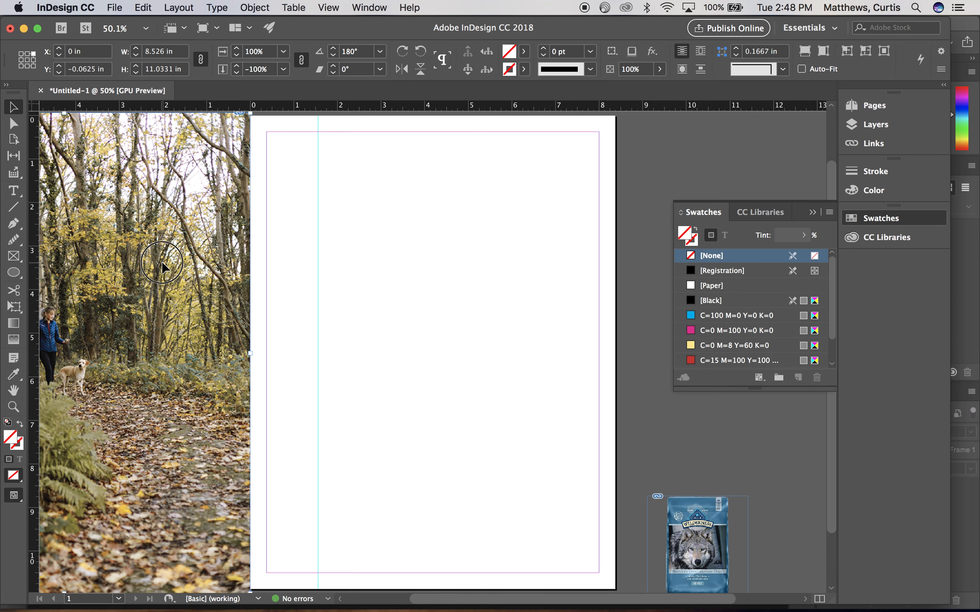
{"action": "left_click_drag", "start_coordinate": [162, 261], "coordinate": [528, 268]}
{"action": "left_click", "coordinate": [199, 266]}
{"action": "key", "text": "w"}
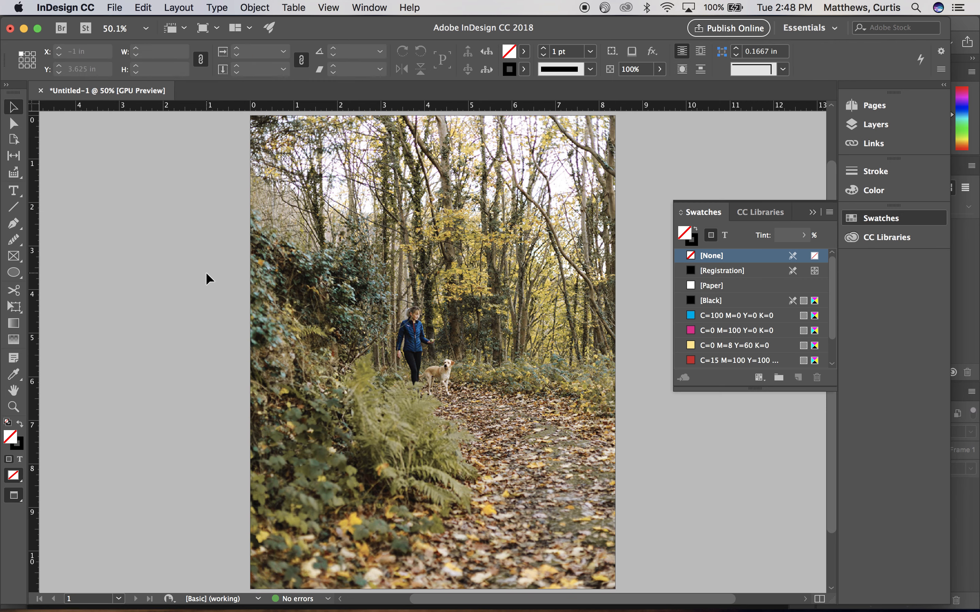
- Try a Gradient Feather that fades the forest photo's left side to white, and undo it
{"action": "left_click", "coordinate": [15, 342]}
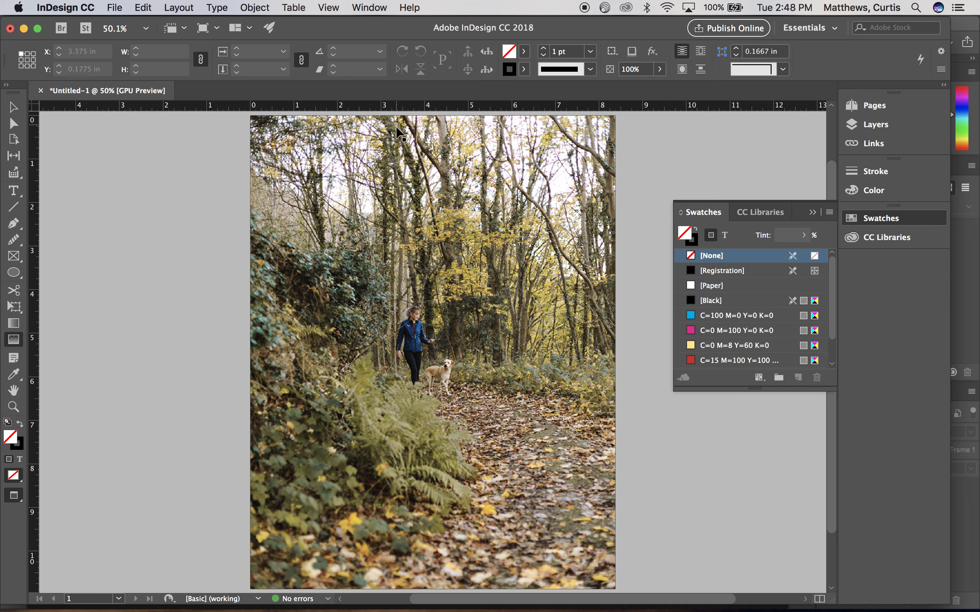
{"action": "left_click", "coordinate": [16, 108]}
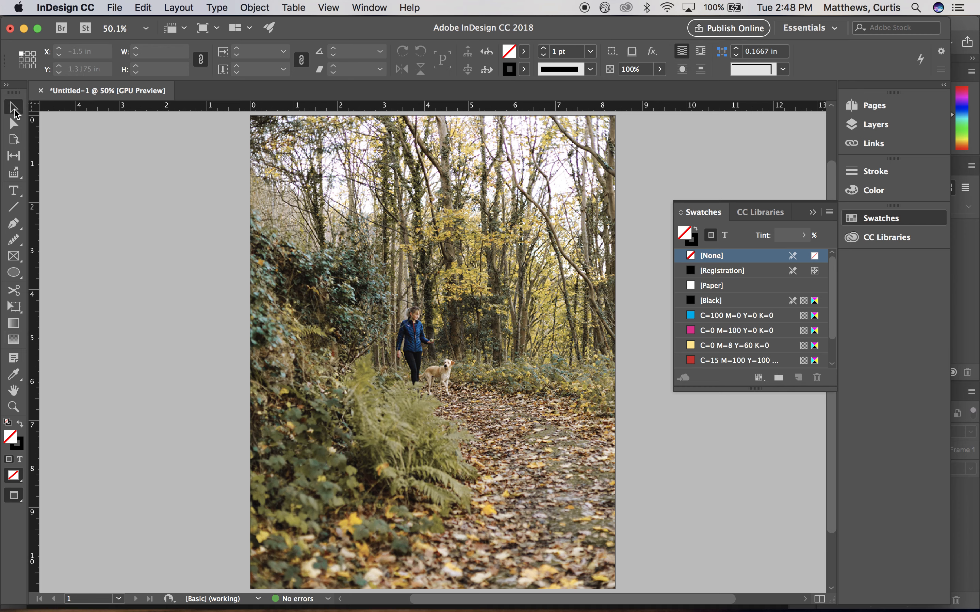
{"action": "key", "text": "shift+g"}
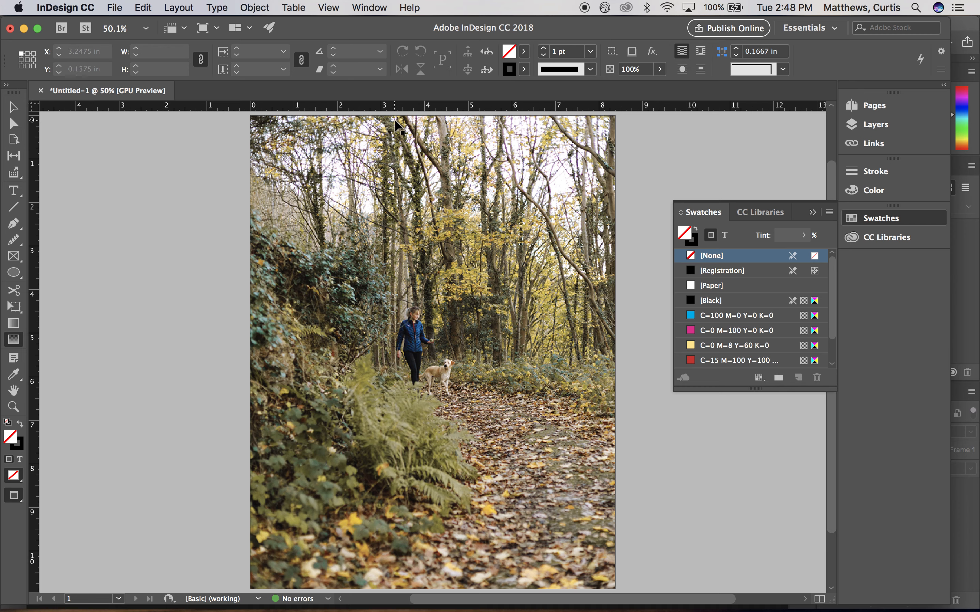
{"action": "left_click_drag", "start_coordinate": [394, 123], "coordinate": [394, 535]}
{"action": "left_click_drag", "start_coordinate": [394, 578], "coordinate": [406, 582]}
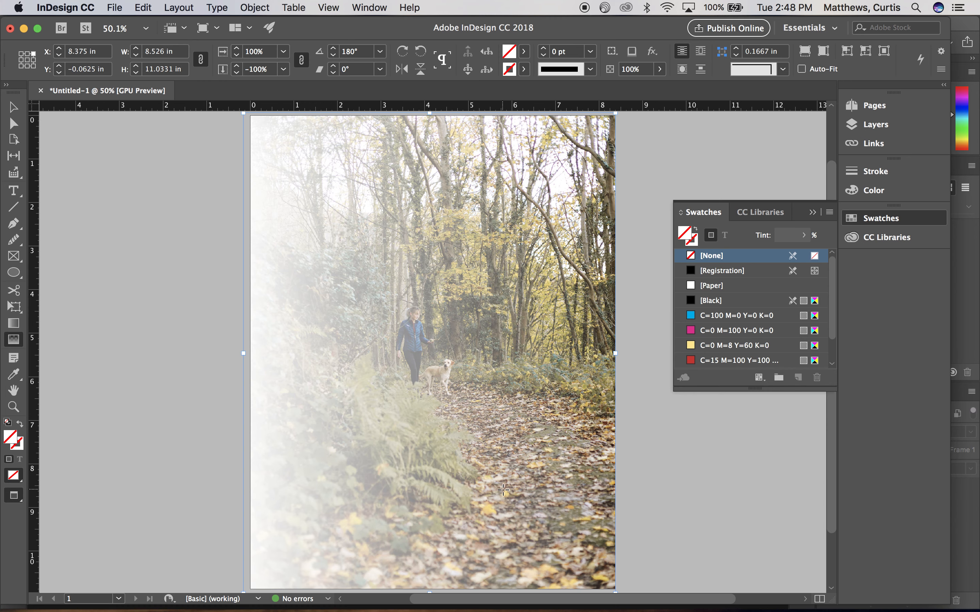
{"action": "key", "text": "super+z"}
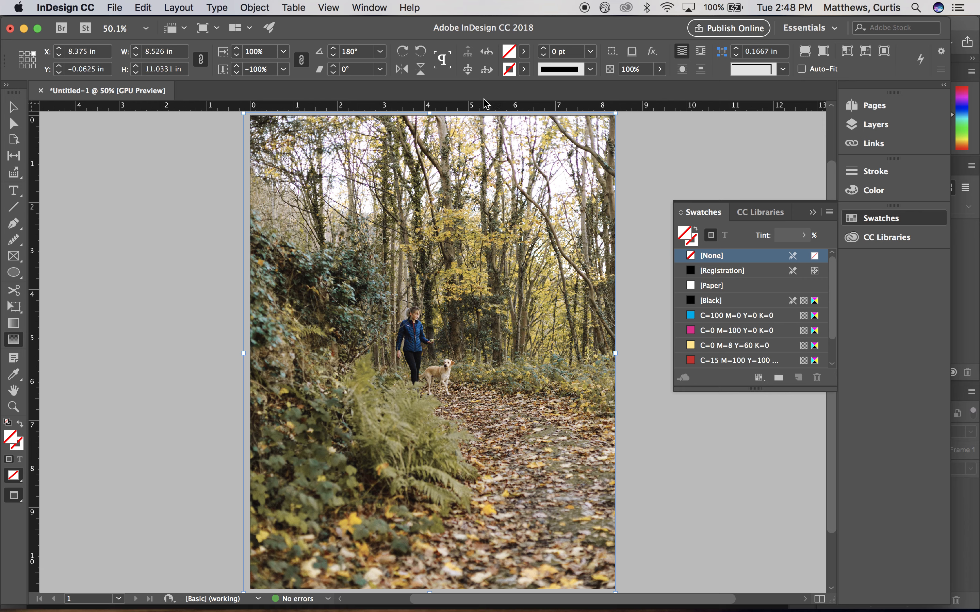
- Try downward gradient feathers on the forest photo over the full page height, a short span and the lower third, undoing each
{"action": "left_click_drag", "start_coordinate": [458, 123], "coordinate": [468, 573]}
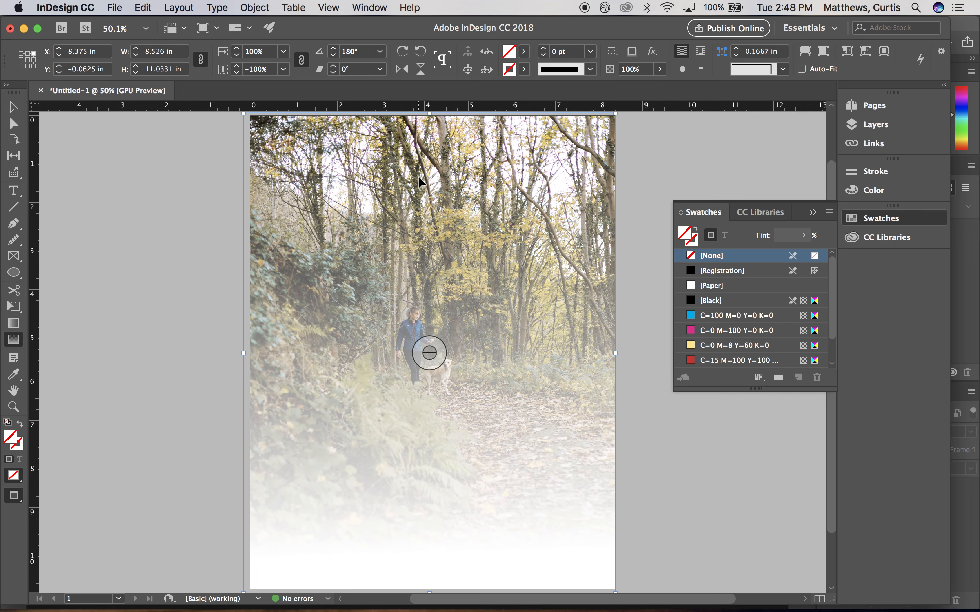
{"action": "key", "text": "super+z"}
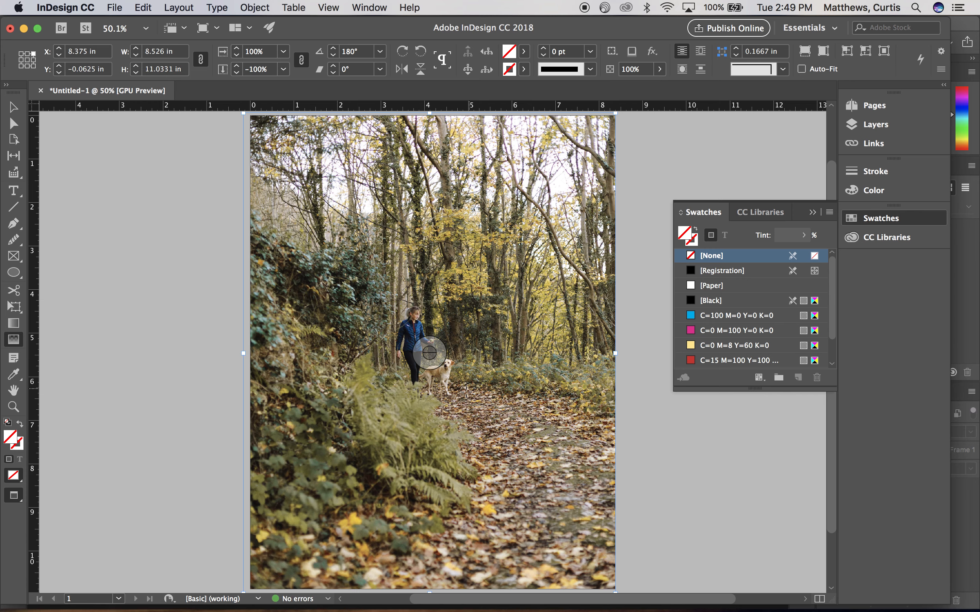
{"action": "left_click_drag", "start_coordinate": [424, 417], "coordinate": [427, 472]}
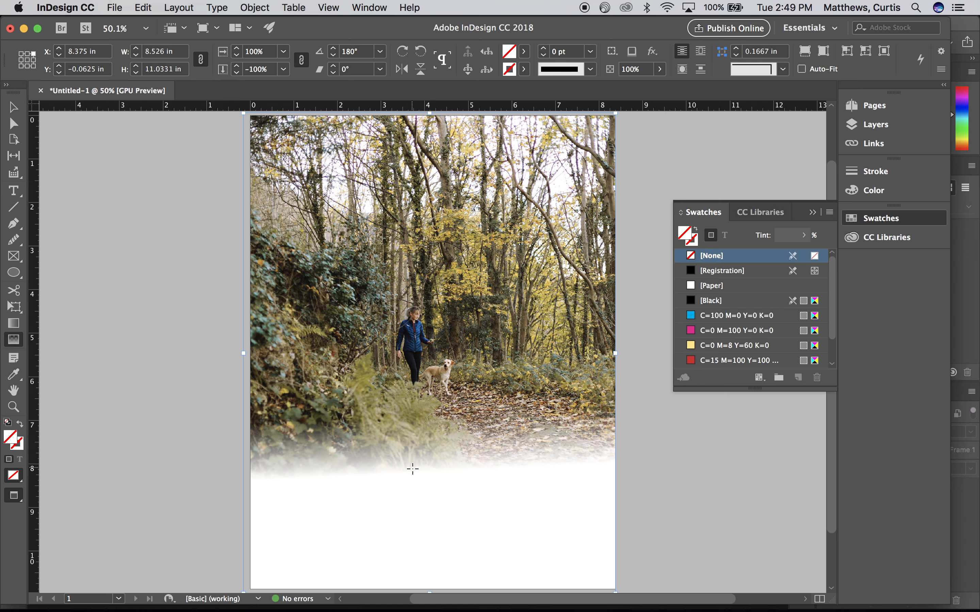
{"action": "key", "text": "super+z"}
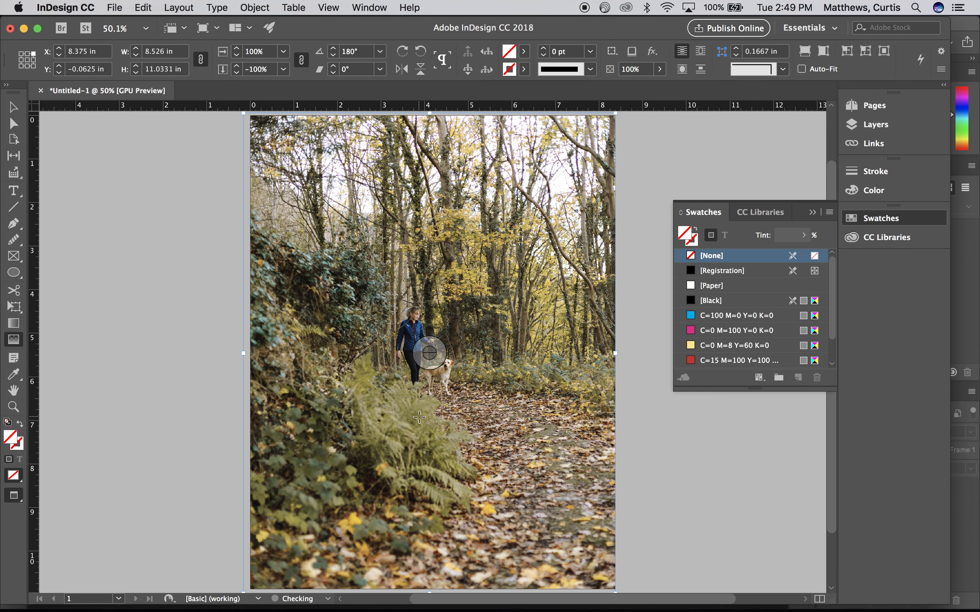
{"action": "left_click_drag", "start_coordinate": [421, 406], "coordinate": [420, 579]}
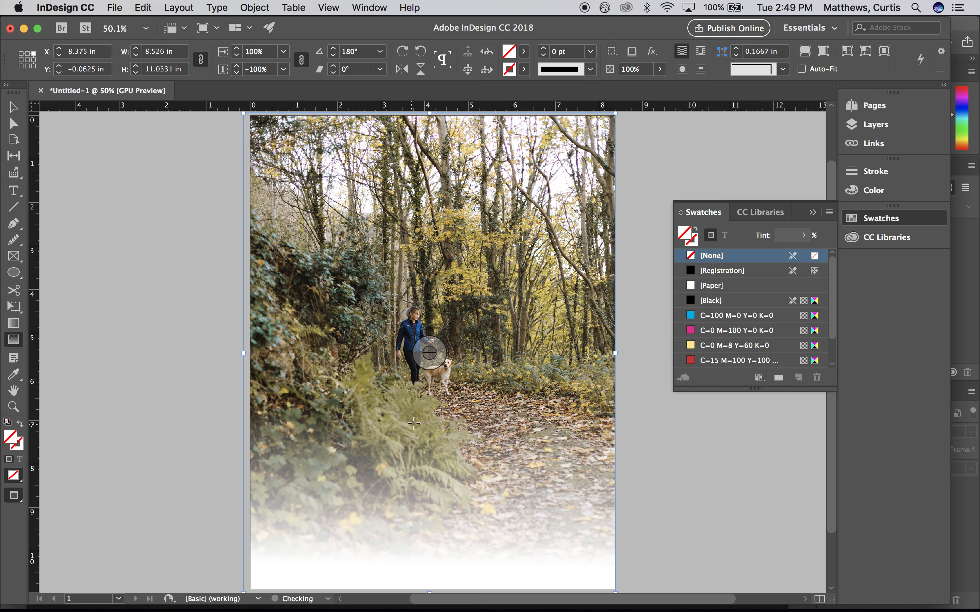
{"action": "key", "text": "super+z"}
- Try several shorter downward gradient feathers below the dog, varying their starting height and length, and undo each one
{"action": "left_click_drag", "start_coordinate": [422, 405], "coordinate": [423, 477]}
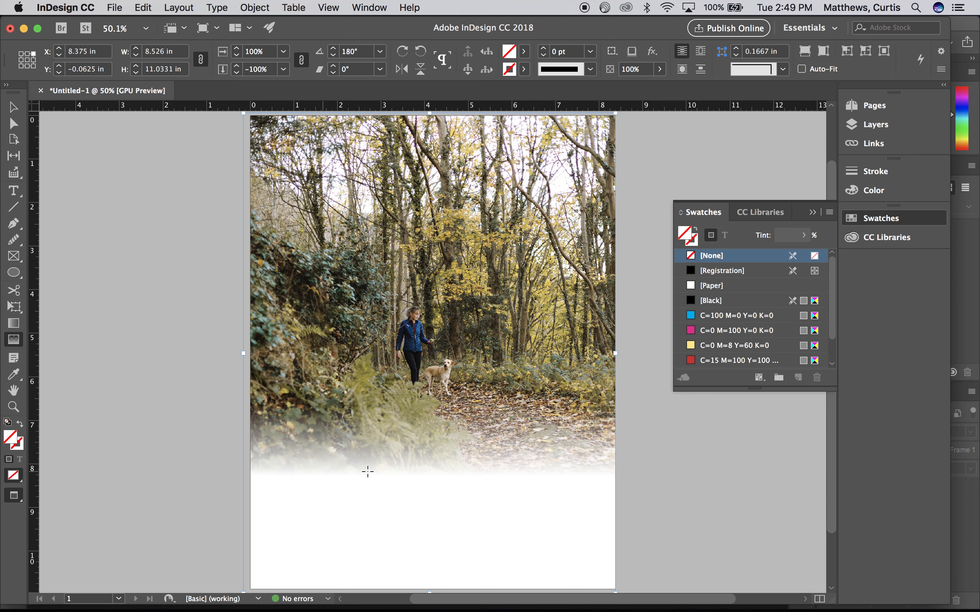
{"action": "key", "text": "super+z"}
{"action": "left_click_drag", "start_coordinate": [426, 458], "coordinate": [429, 513]}
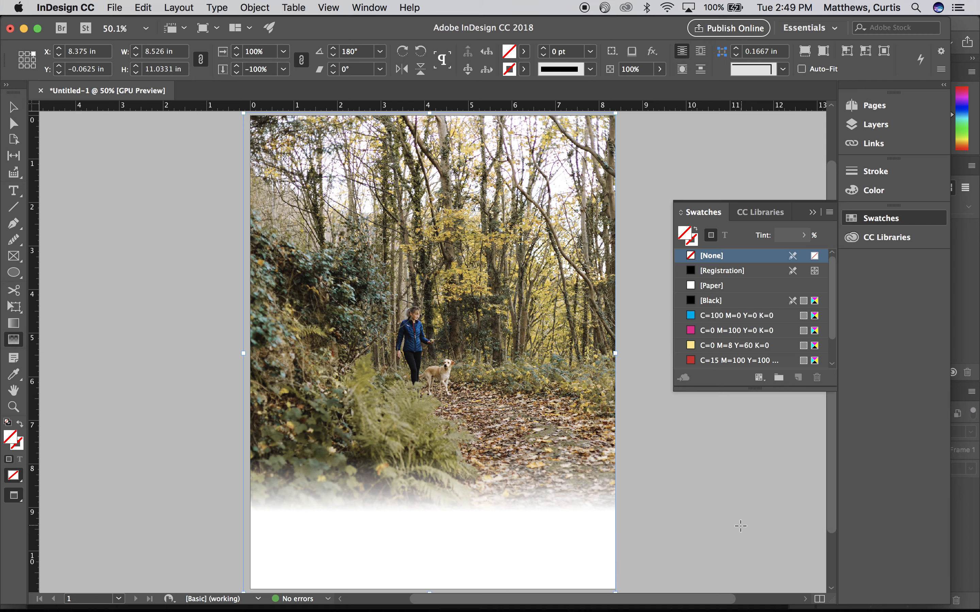
{"action": "key", "text": "super+z"}
{"action": "left_click_drag", "start_coordinate": [438, 457], "coordinate": [442, 475]}
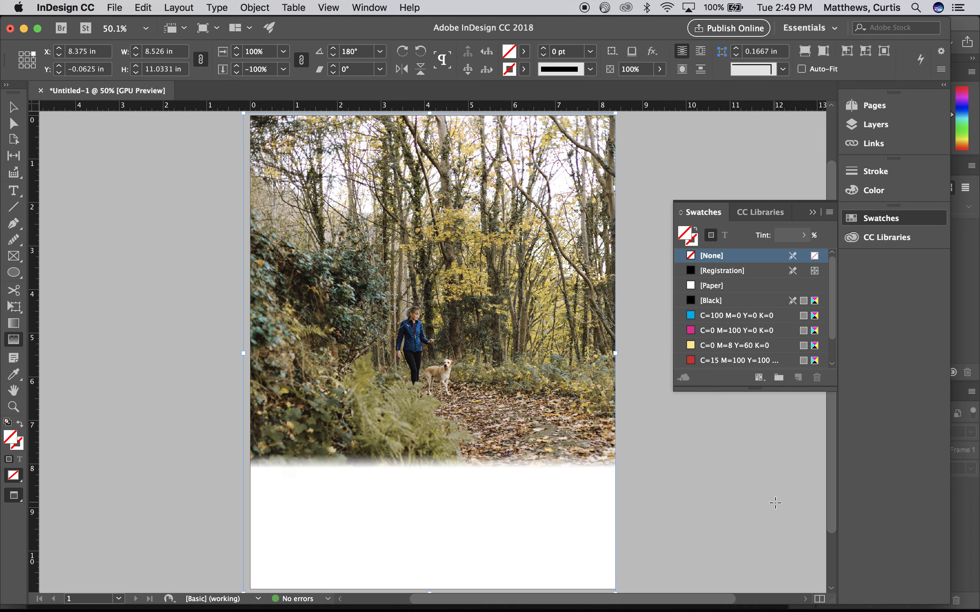
{"action": "key", "text": "super+z"}
- Fade the lower part of the forest photo to white with a downward gradient feather about 1 in long, and deselect it
{"action": "left_click_drag", "start_coordinate": [444, 446], "coordinate": [441, 496]}
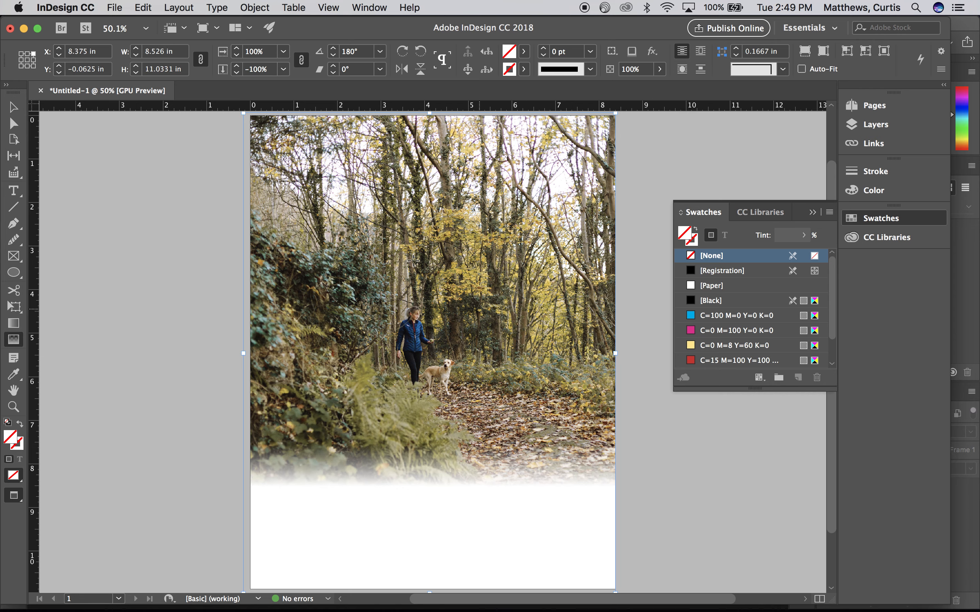
{"action": "left_click", "coordinate": [13, 107]}
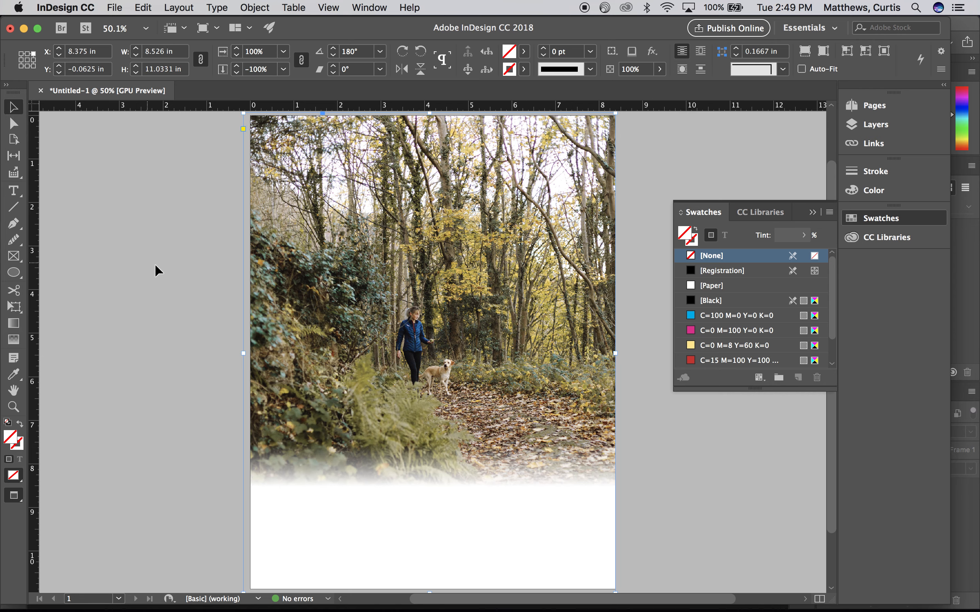
{"action": "left_click", "coordinate": [157, 270]}
- Move the pet food bag from the pasteboard onto the lower-right part of the page and bring it to the front
{"action": "key", "text": "super+d"}
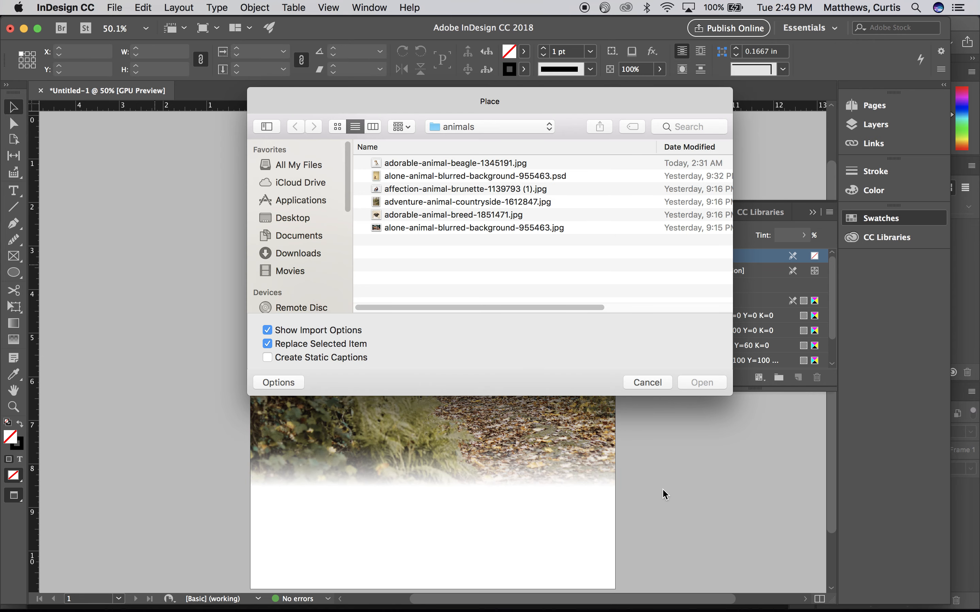
{"action": "left_click", "coordinate": [645, 381]}
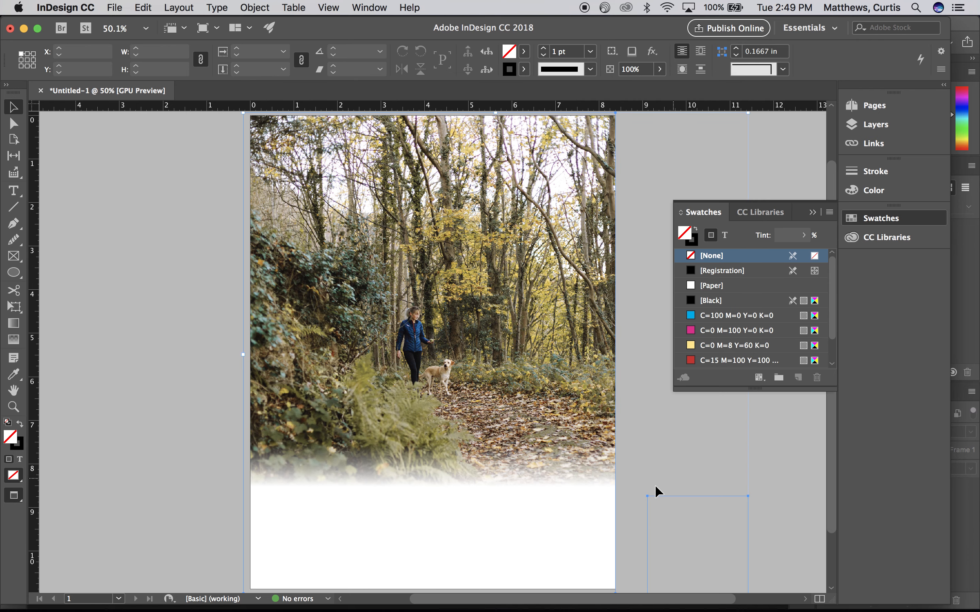
{"action": "left_click_drag", "start_coordinate": [687, 527], "coordinate": [527, 461]}
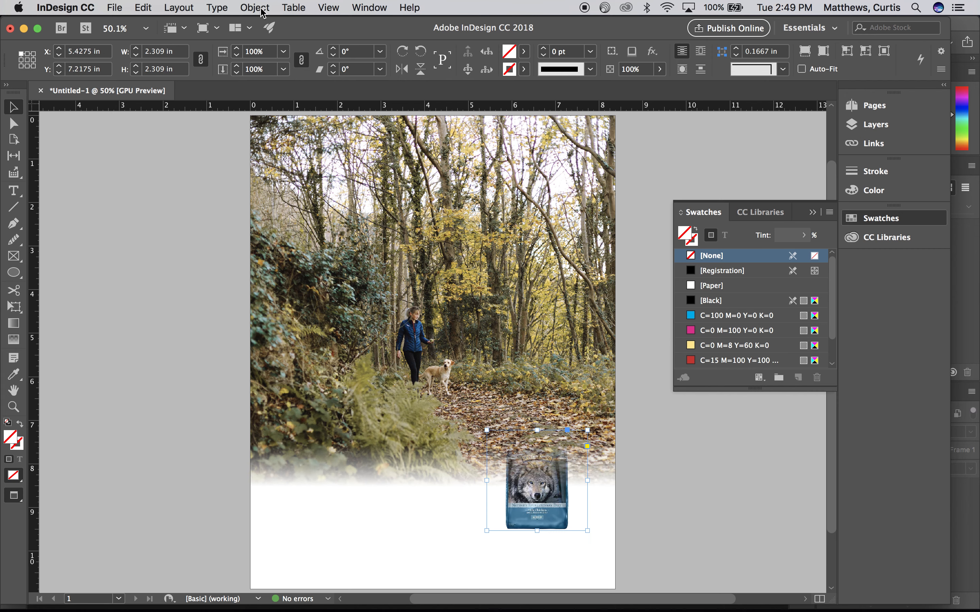
{"action": "left_click", "coordinate": [255, 8]}
{"action": "mouse_move", "coordinate": [292, 49]}
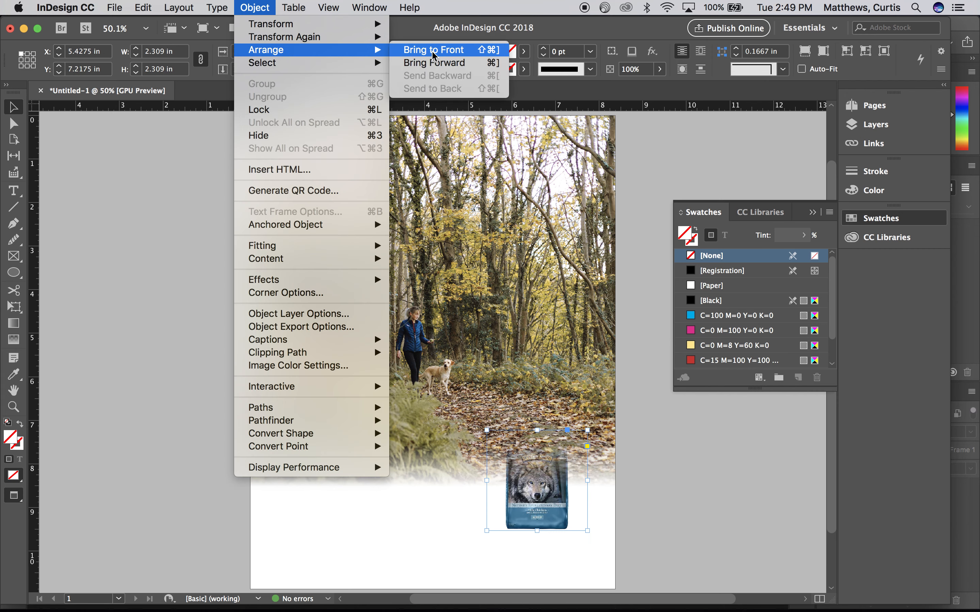
{"action": "left_click", "coordinate": [434, 53]}
{"action": "left_click", "coordinate": [722, 488]}
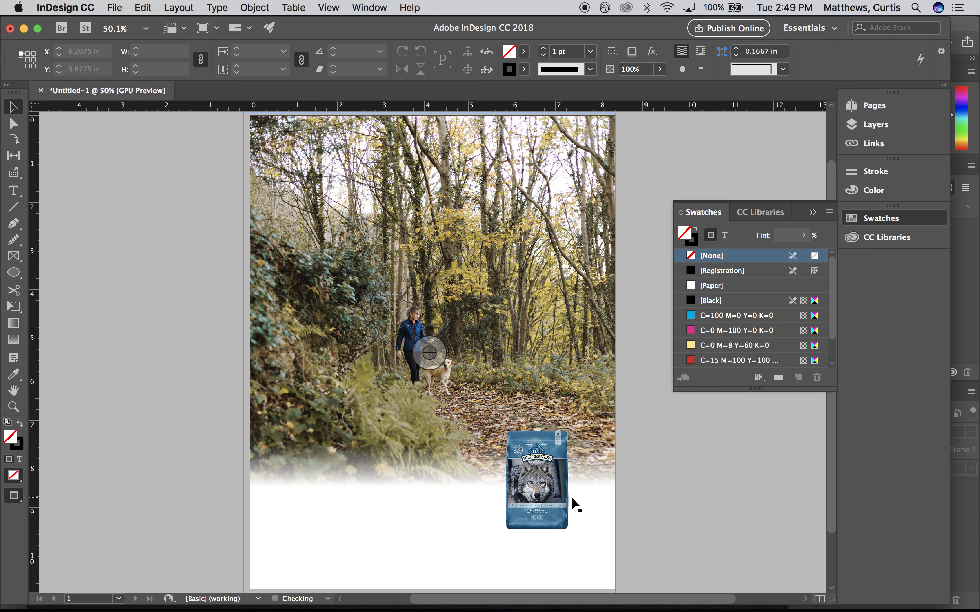
- Add a Multiply drop shadow to the pet food bag and set its opacity to 43%
{"action": "left_click", "coordinate": [549, 501]}
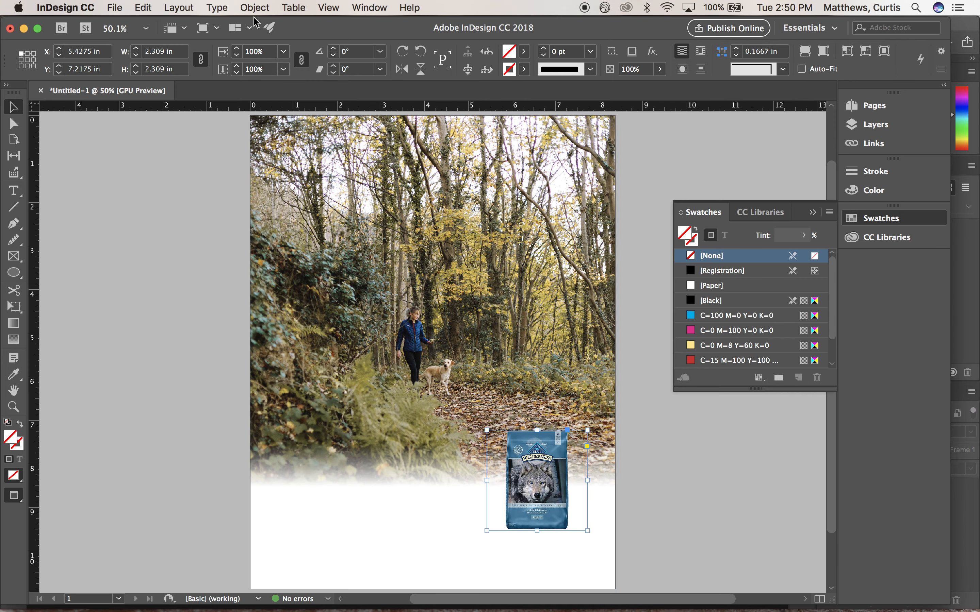
{"action": "left_click", "coordinate": [256, 8]}
{"action": "mouse_move", "coordinate": [299, 280]}
{"action": "left_click", "coordinate": [460, 304]}
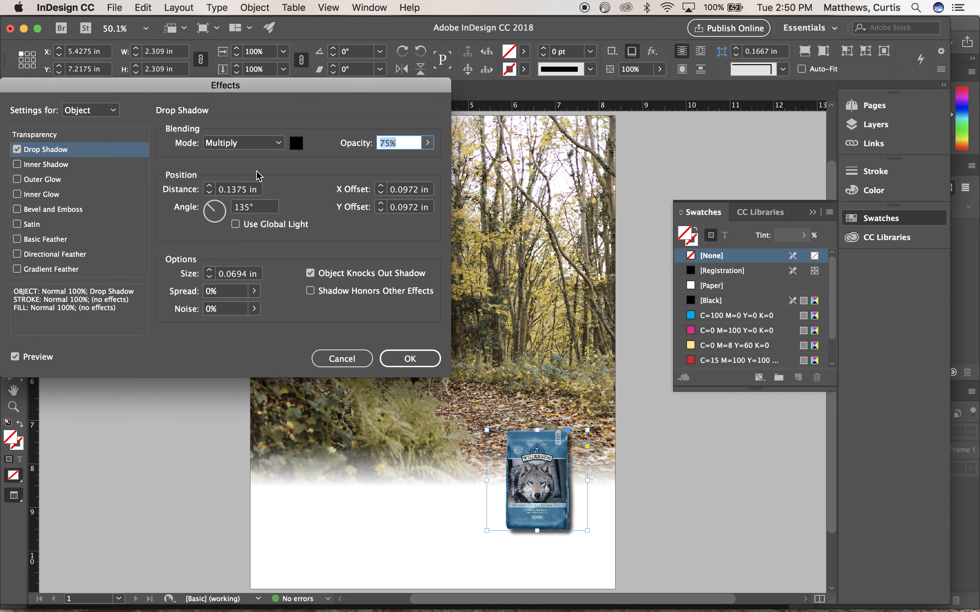
{"action": "left_click", "coordinate": [428, 146]}
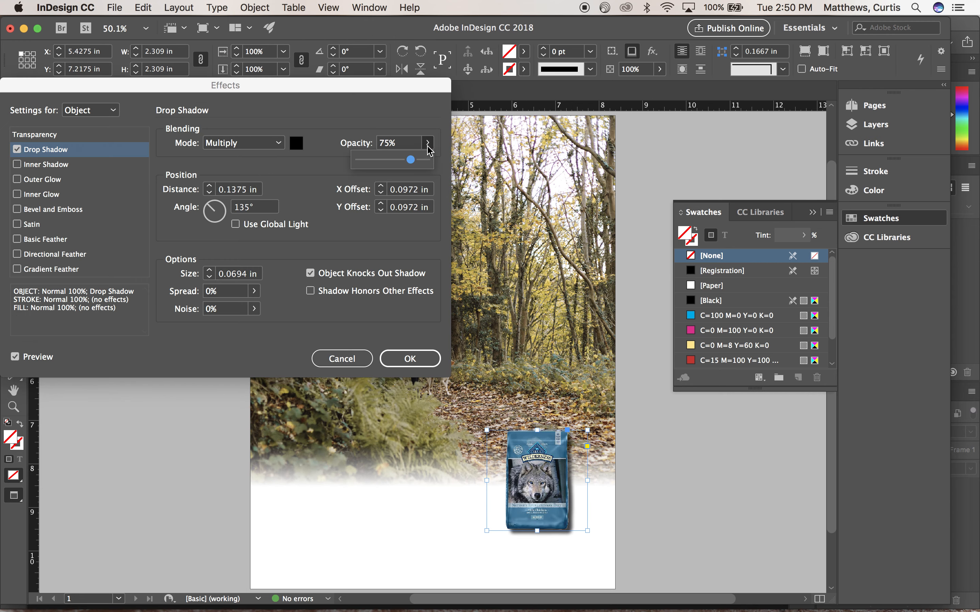
{"action": "left_click_drag", "start_coordinate": [409, 161], "coordinate": [387, 160]}
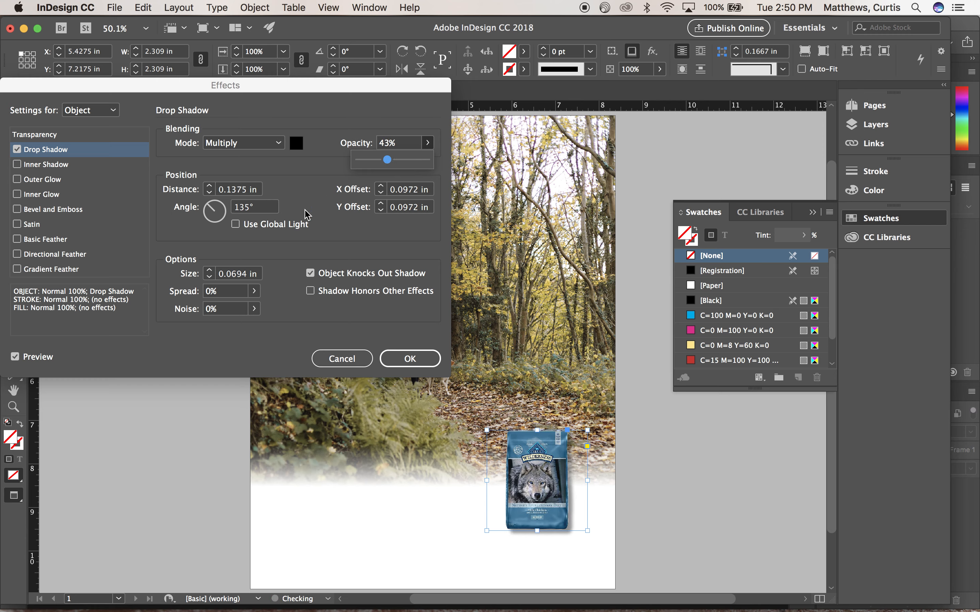
- Set the bag's drop shadow size to 0.1875 in, lower its opacity slightly, apply the effect and deselect the bag
{"action": "left_click", "coordinate": [209, 271]}
{"action": "left_click", "coordinate": [209, 271]}
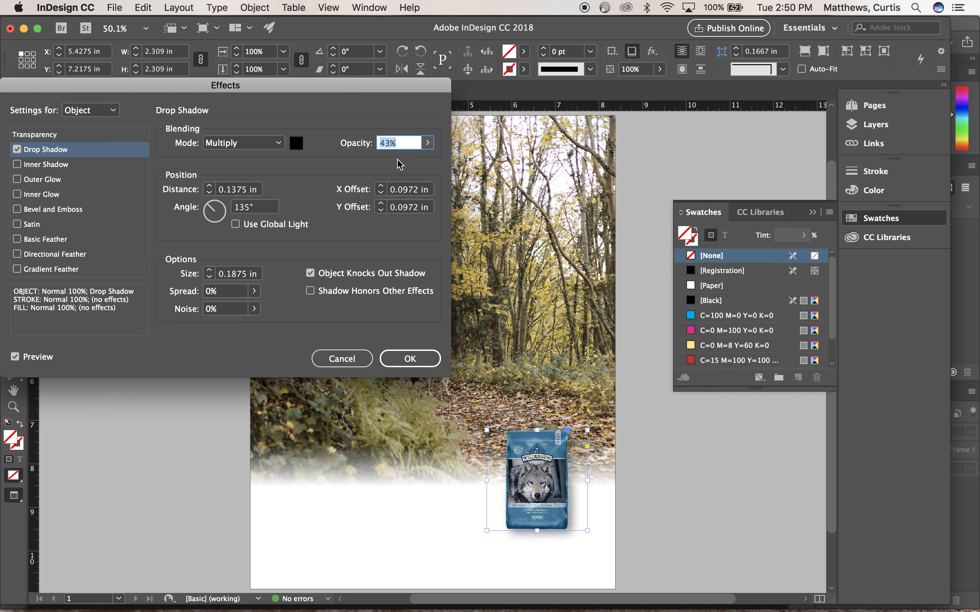
{"action": "left_click", "coordinate": [428, 143]}
{"action": "left_click_drag", "start_coordinate": [388, 160], "coordinate": [384, 162]}
{"action": "left_click", "coordinate": [407, 361]}
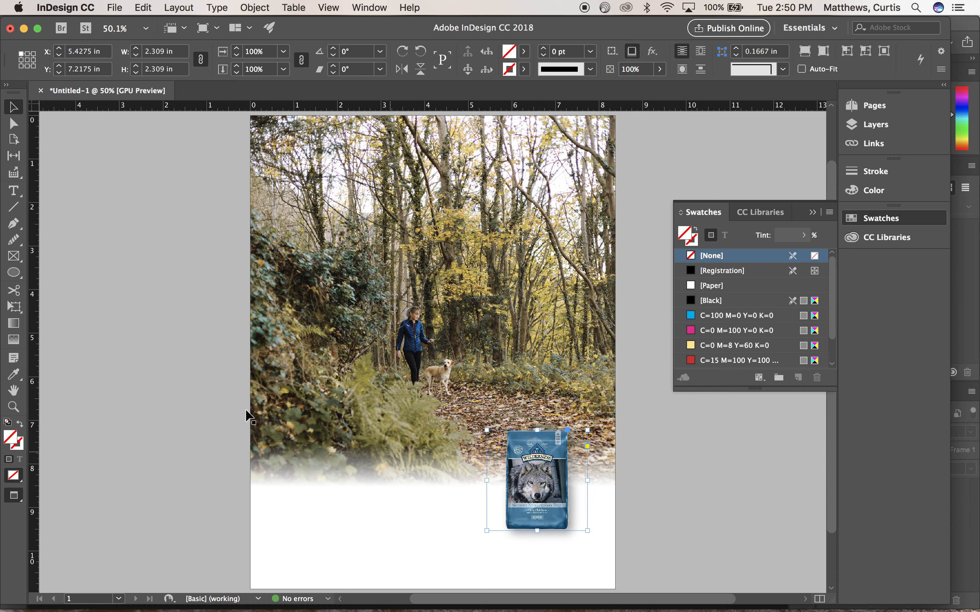
{"action": "left_click", "coordinate": [206, 412]}
- Try moving the pet food bag off the page onto the pasteboard, and undo the move
{"action": "left_click", "coordinate": [538, 490]}
{"action": "left_click_drag", "start_coordinate": [537, 494], "coordinate": [685, 496]}
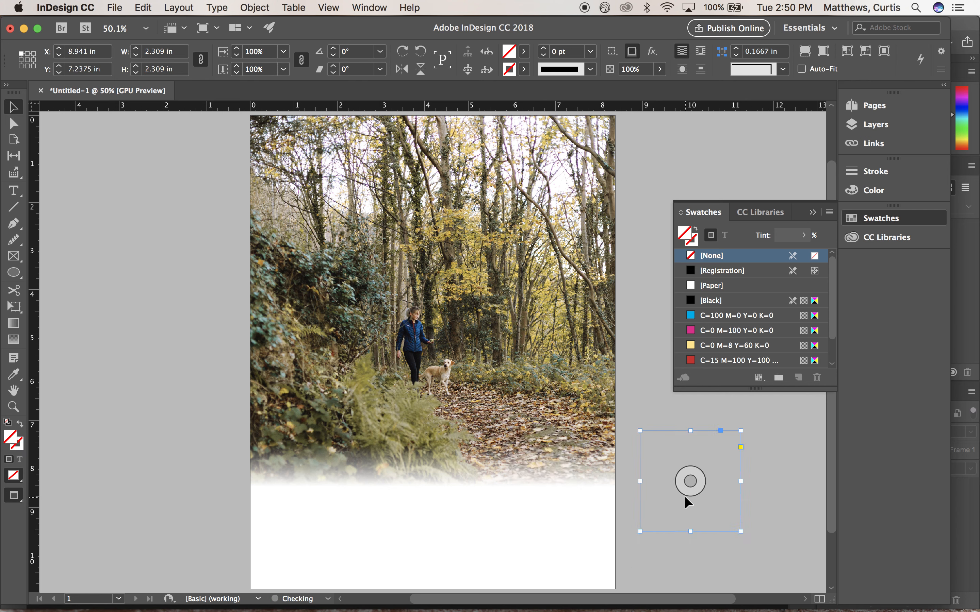
{"action": "left_click", "coordinate": [124, 207]}
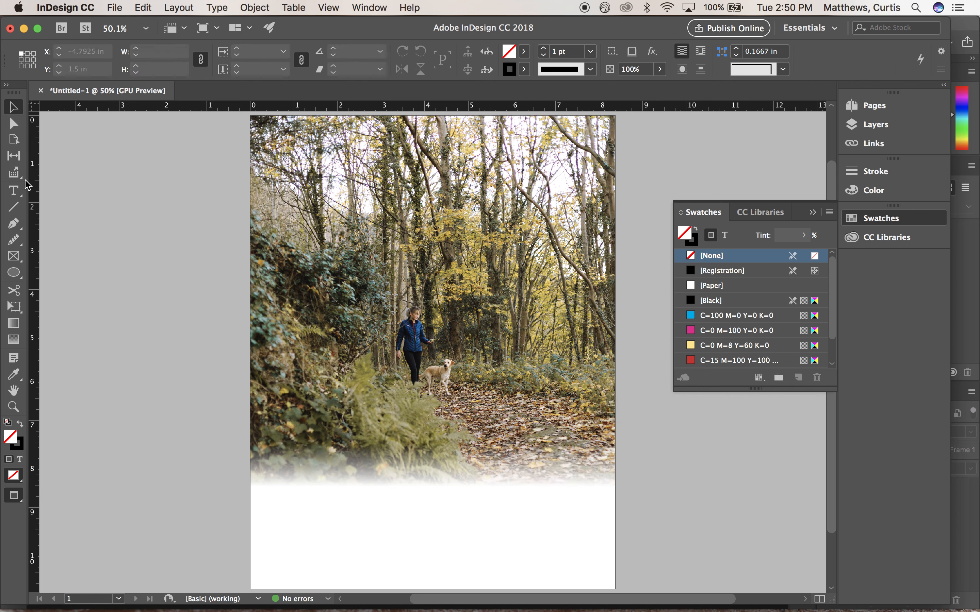
{"action": "key", "text": "super+z"}
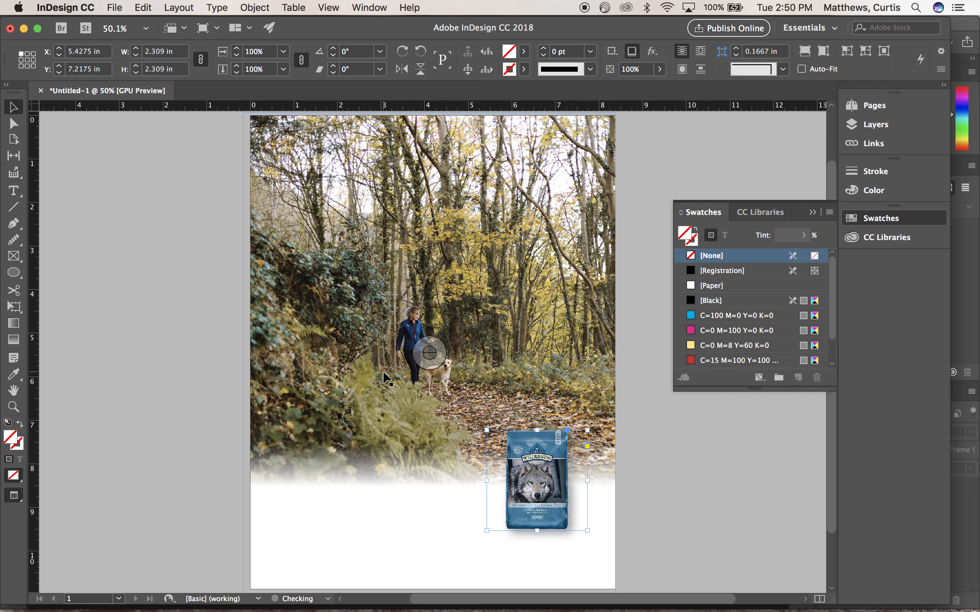
- Undo back past the bag's placement and the photo's fade, redo the forest photo's move onto the page, and deselect it
{"action": "key", "text": "super+z"}
{"action": "key", "text": "super+z"}
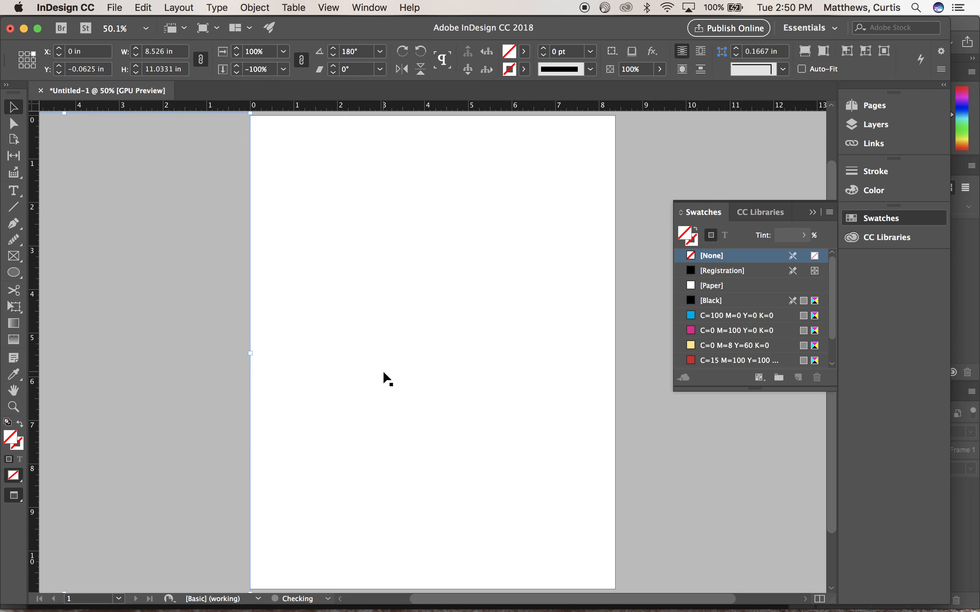
{"action": "left_click", "coordinate": [143, 7]}
{"action": "left_click", "coordinate": [149, 25]}
{"action": "left_click", "coordinate": [143, 9]}
{"action": "left_click", "coordinate": [149, 24]}
{"action": "left_click", "coordinate": [142, 6]}
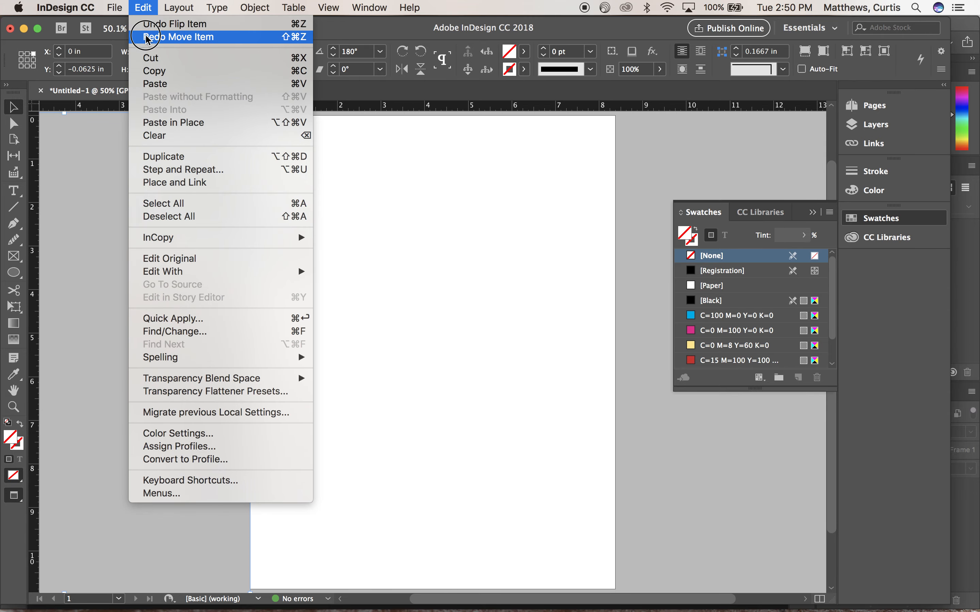
{"action": "left_click", "coordinate": [149, 36]}
{"action": "left_click", "coordinate": [110, 191]}
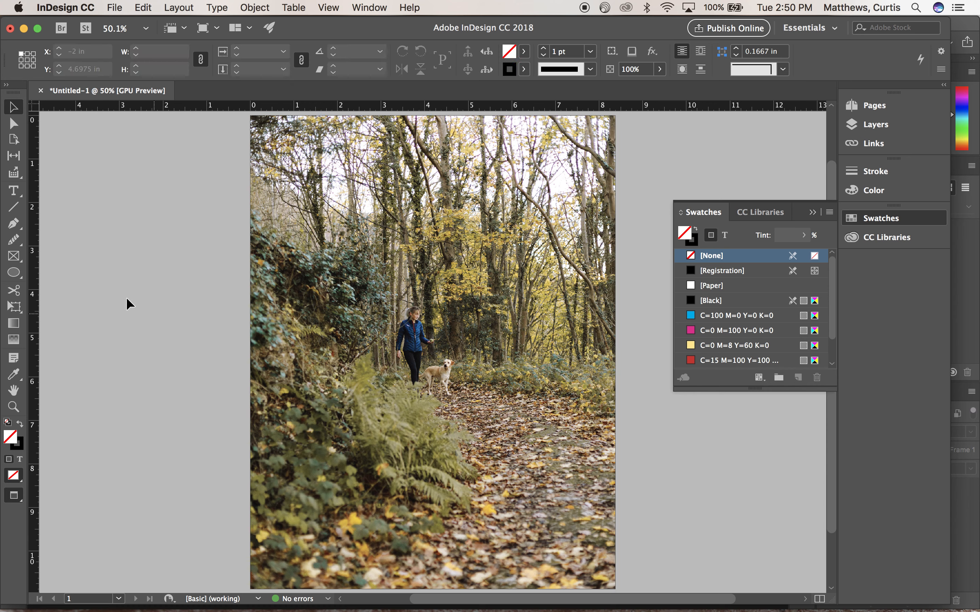
- Draw a rectangular frame about 3.03 × 3.92 in over the leafy path on the page's lower-right area and fill it with [Paper]
{"action": "left_click", "coordinate": [13, 256]}
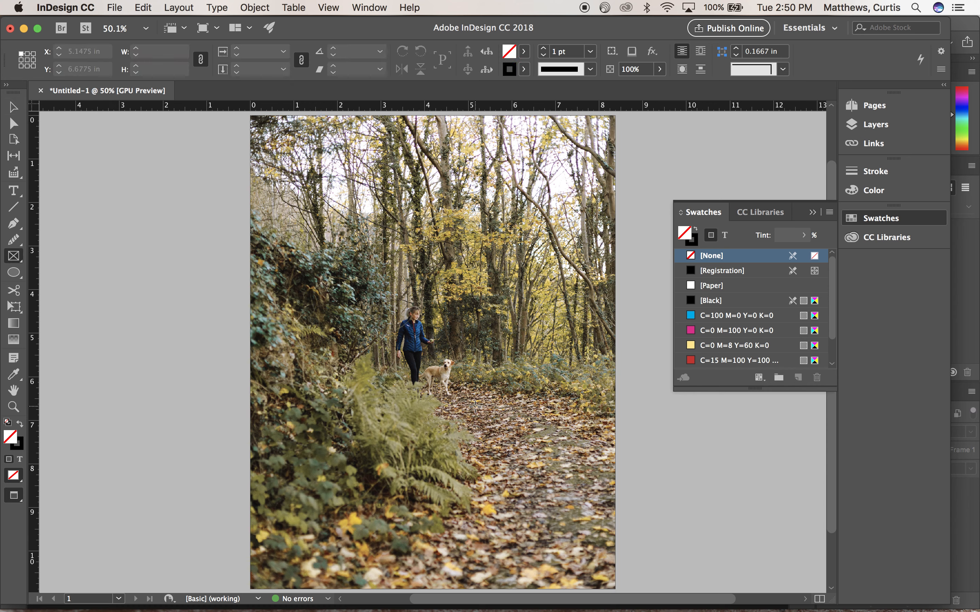
{"action": "left_click_drag", "start_coordinate": [467, 397], "coordinate": [599, 568]}
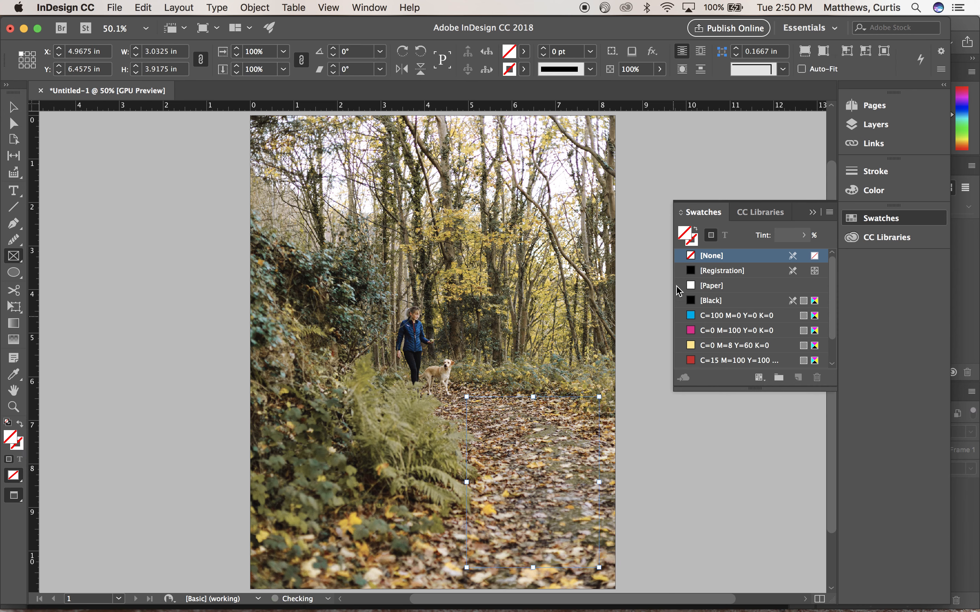
{"action": "left_click", "coordinate": [693, 289]}
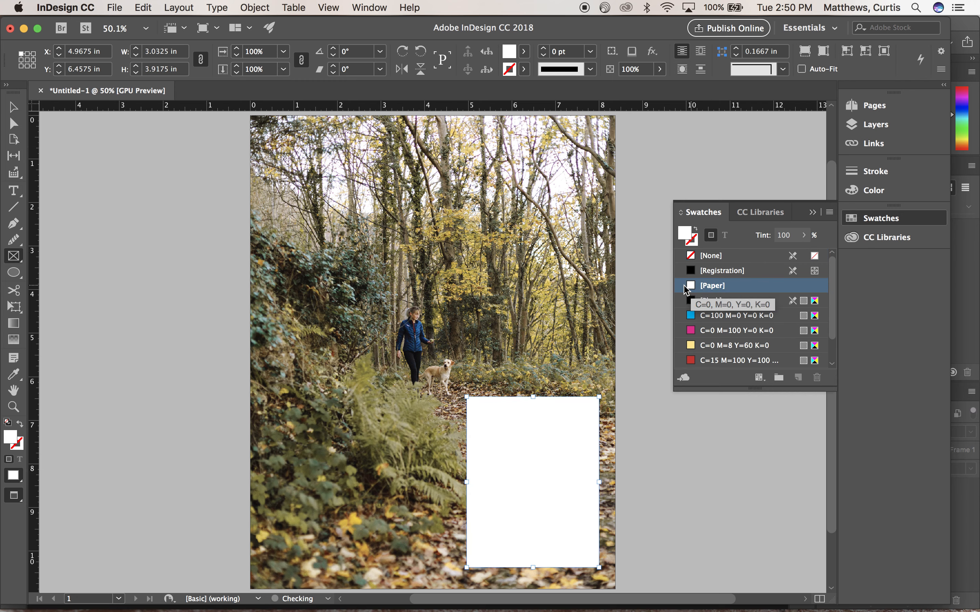
{"action": "left_click", "coordinate": [15, 111]}
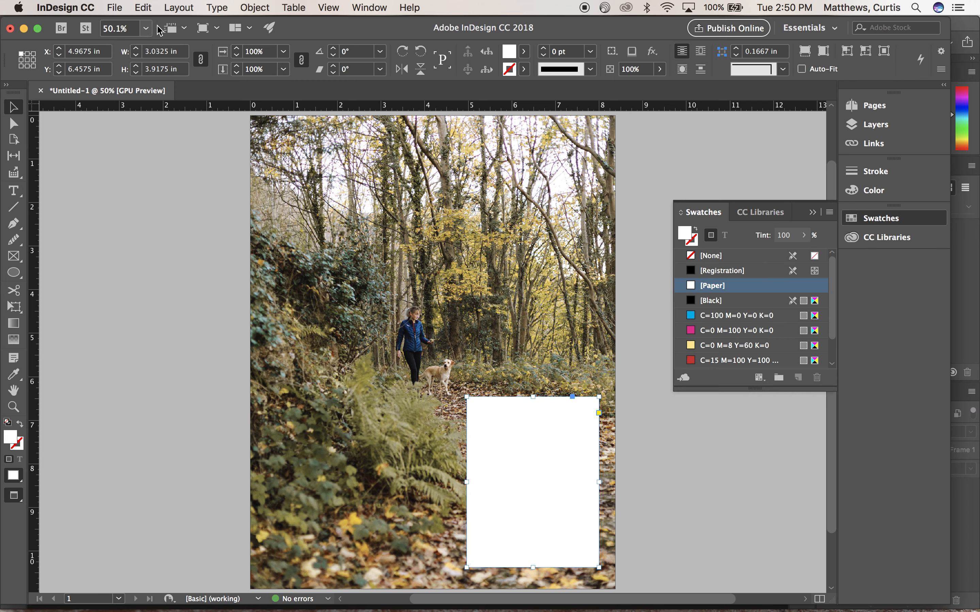
- Lower the white frame's transparency opacity to 57%, and raise it to 74%
{"action": "left_click", "coordinate": [254, 7]}
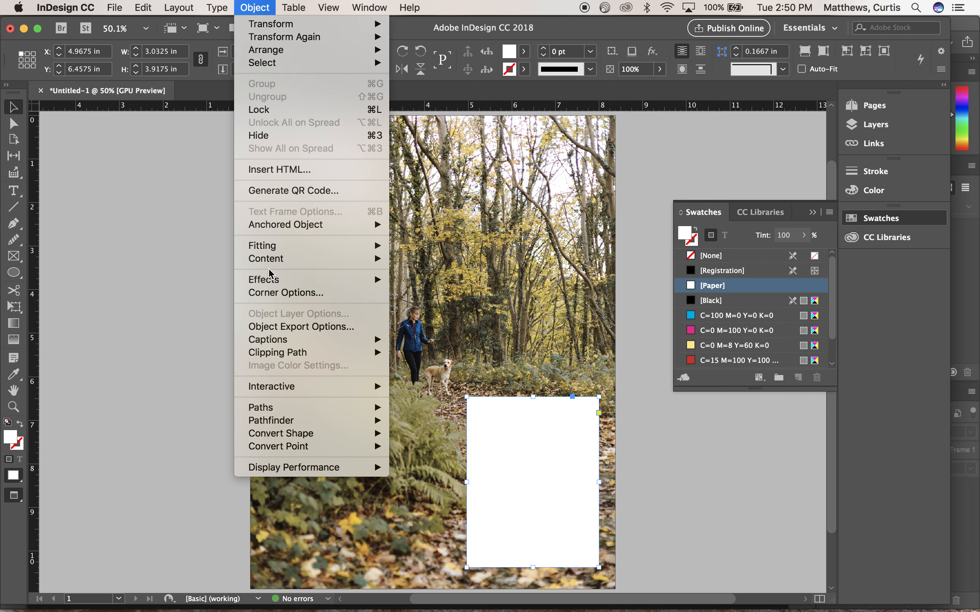
{"action": "mouse_move", "coordinate": [319, 284]}
{"action": "left_click", "coordinate": [431, 280]}
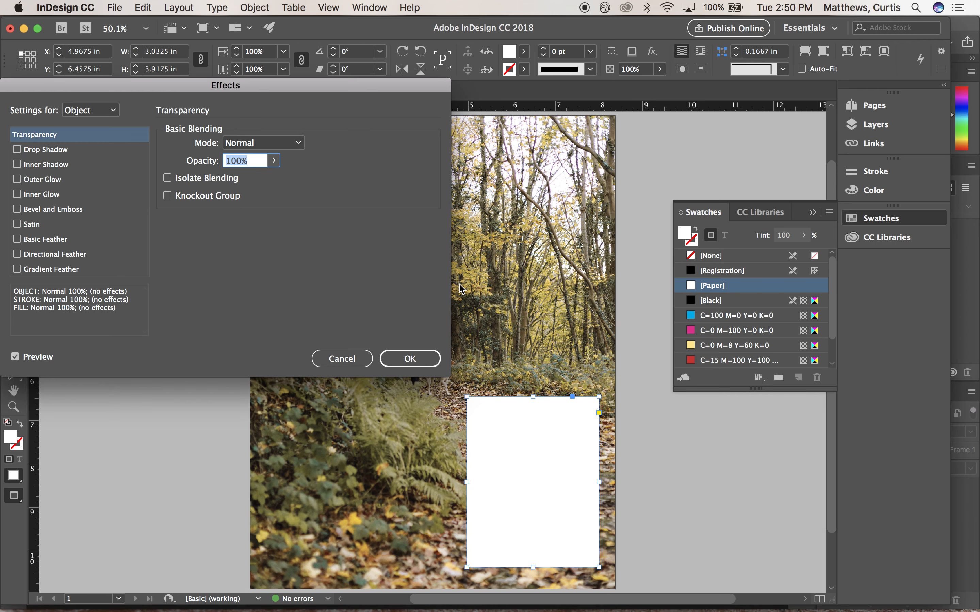
{"action": "left_click", "coordinate": [274, 161]}
{"action": "left_click_drag", "start_coordinate": [275, 179], "coordinate": [243, 184]}
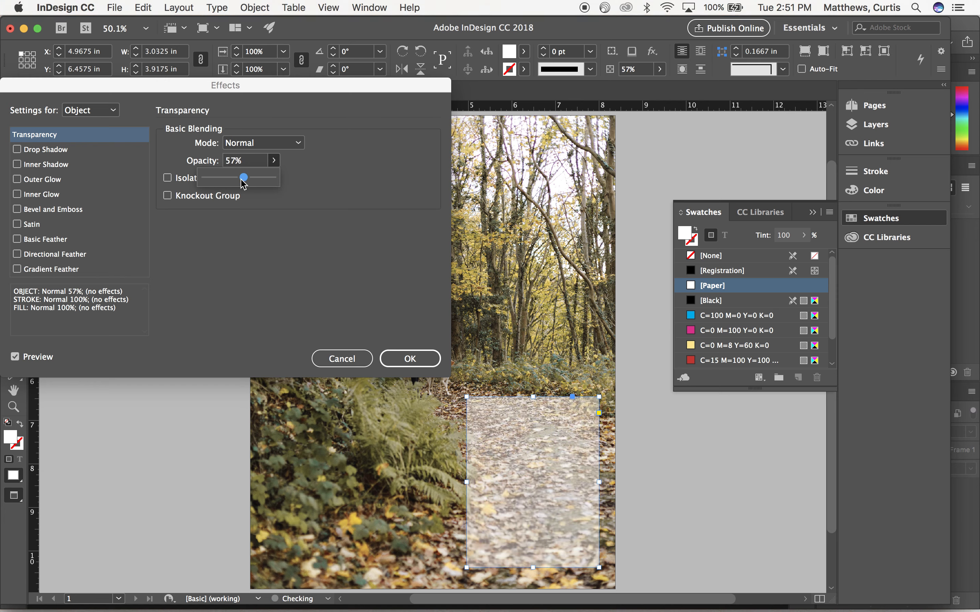
{"action": "left_click", "coordinate": [256, 179]}
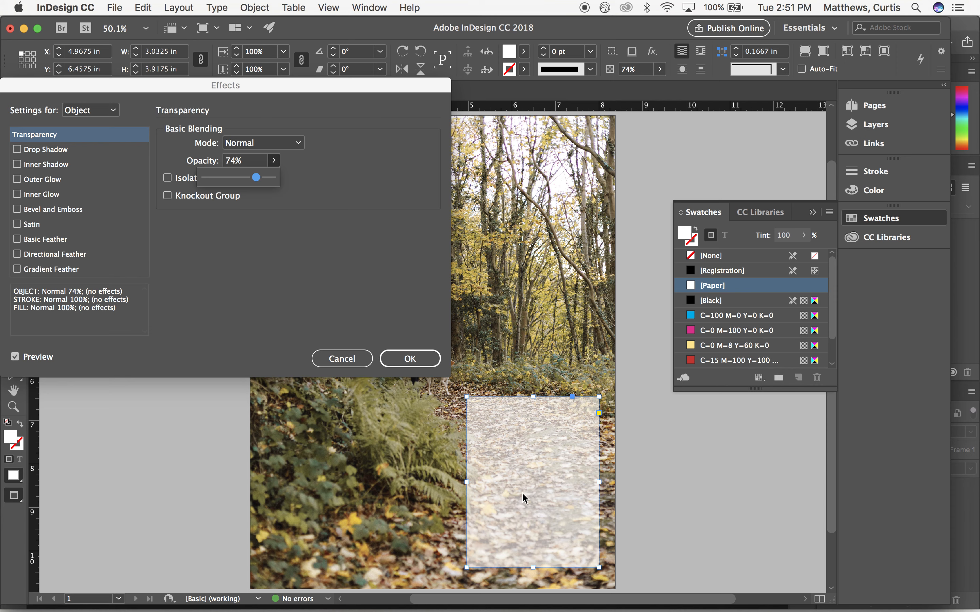
- Try the Soft Light and Color Dodge blending modes on the white frame, and set the mode to Screen
{"action": "left_click", "coordinate": [298, 144]}
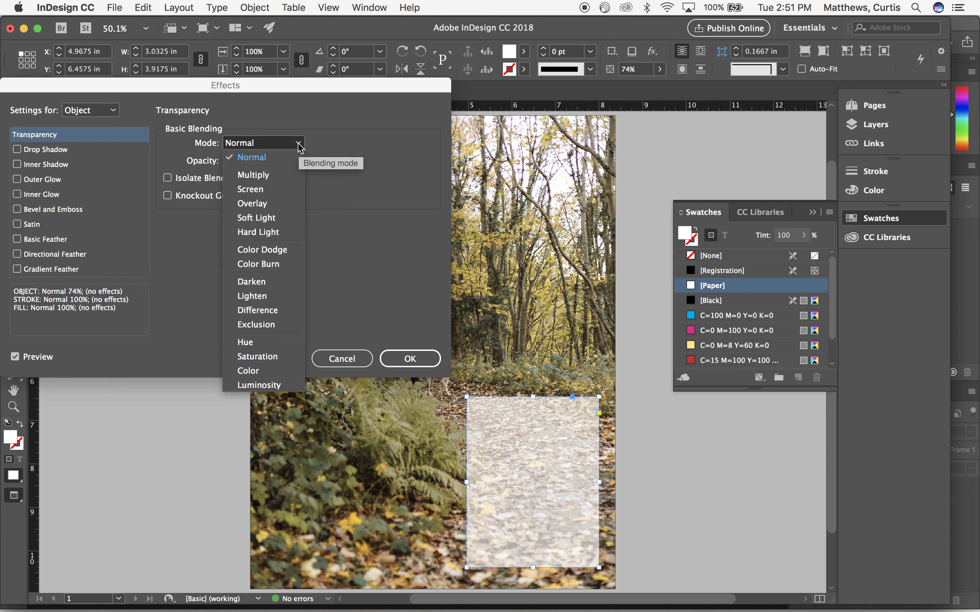
{"action": "left_click", "coordinate": [269, 190]}
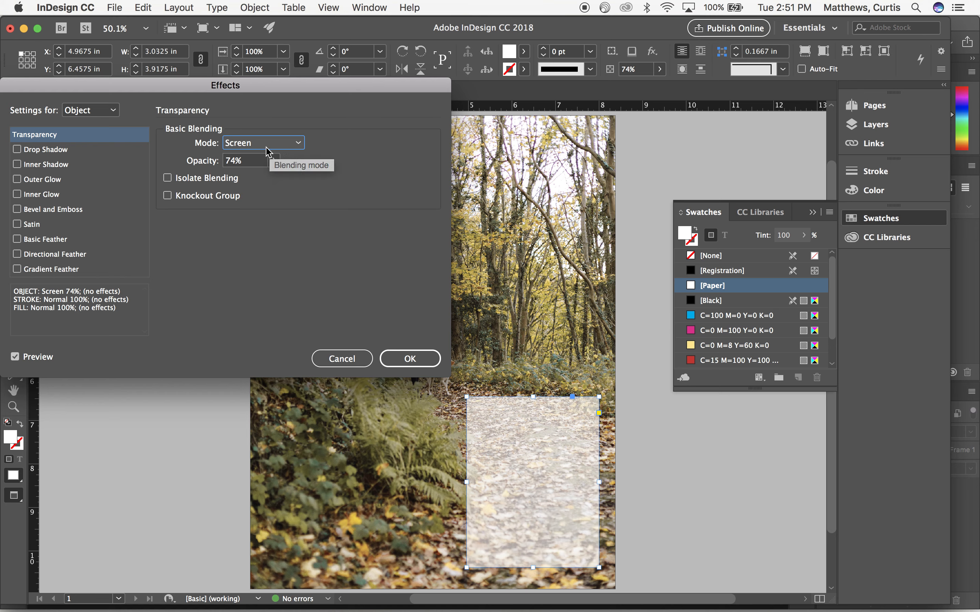
{"action": "left_click", "coordinate": [298, 143]}
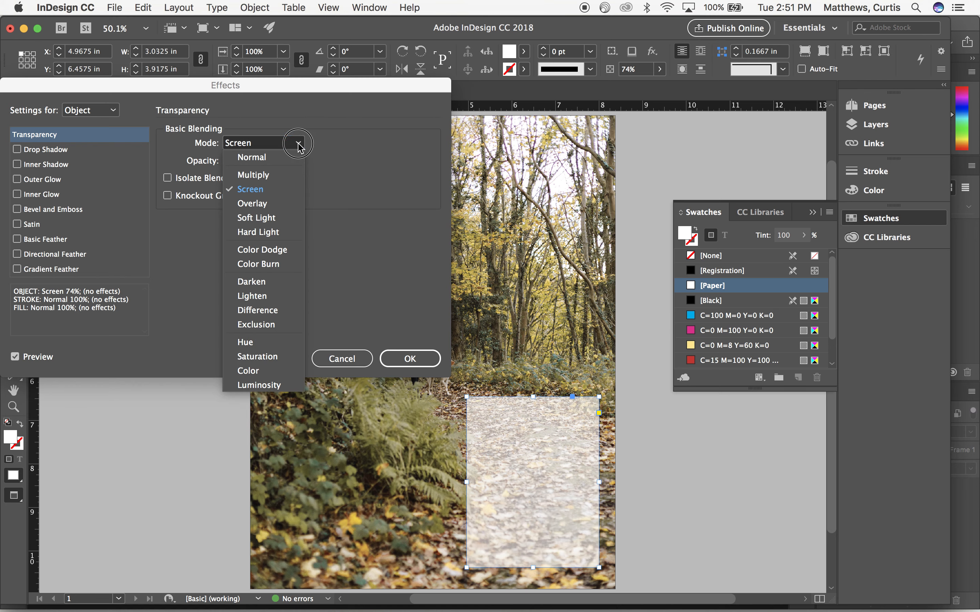
{"action": "left_click", "coordinate": [275, 218]}
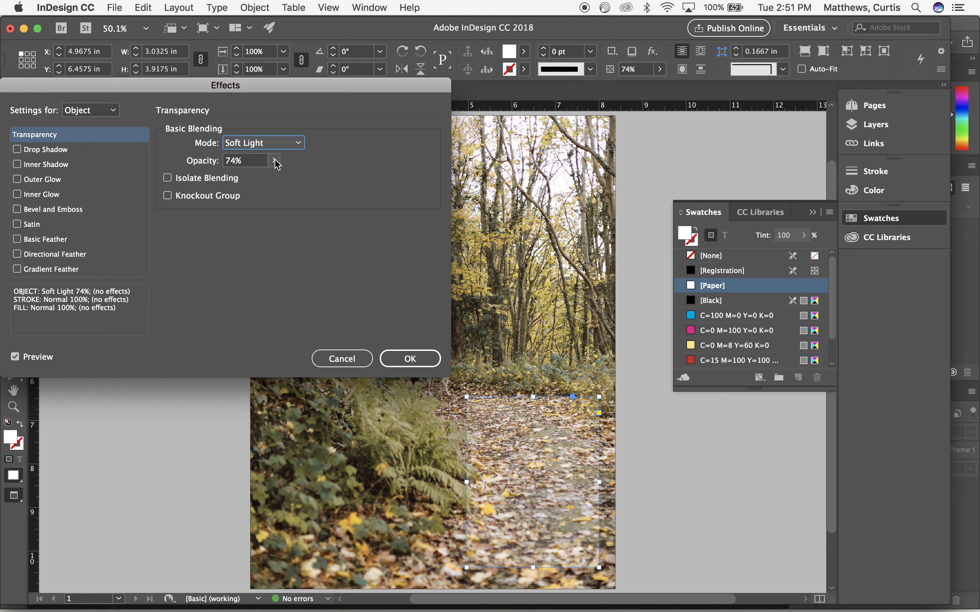
{"action": "left_click", "coordinate": [300, 143]}
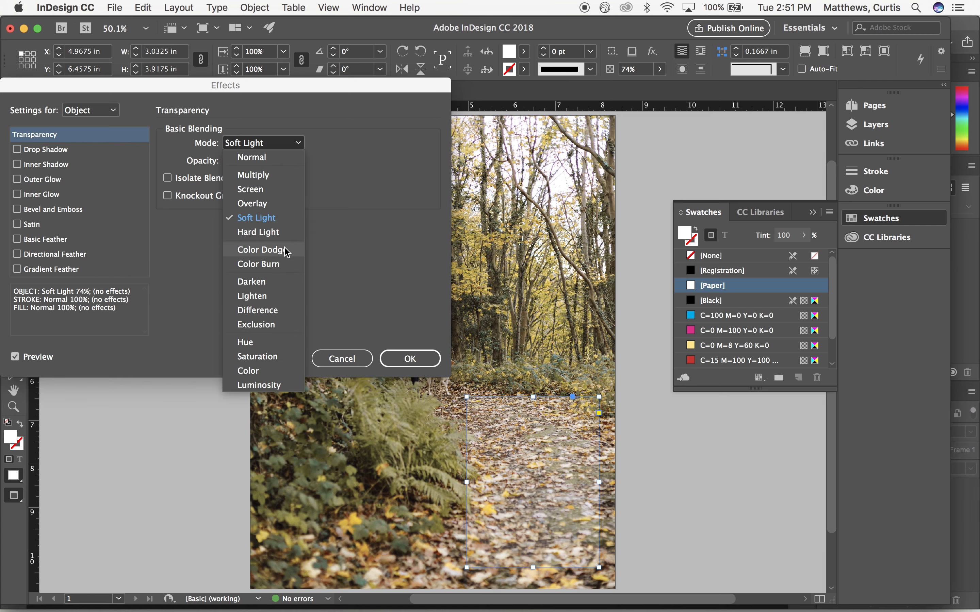
{"action": "left_click", "coordinate": [280, 251]}
{"action": "left_click", "coordinate": [299, 143]}
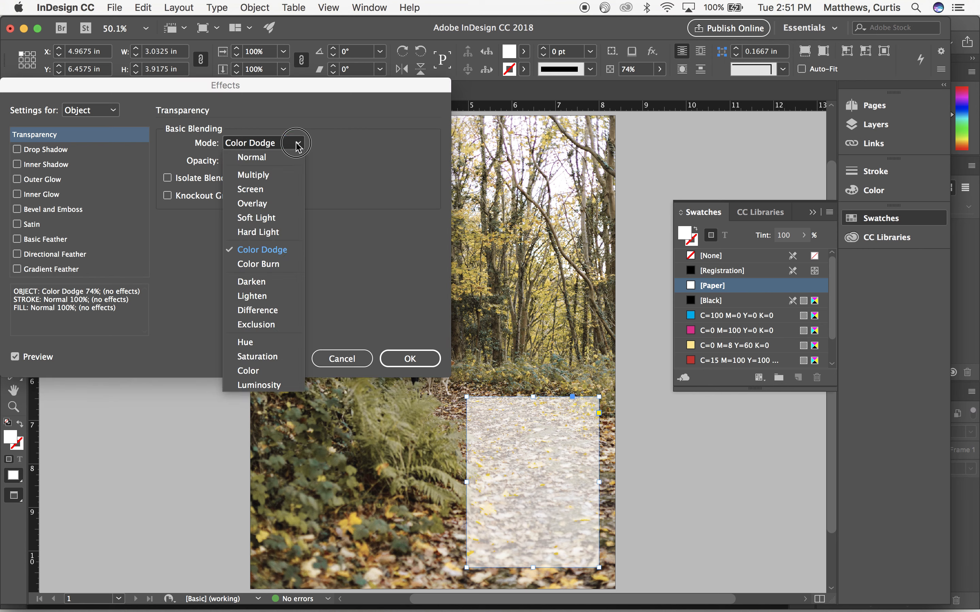
{"action": "left_click", "coordinate": [258, 189]}
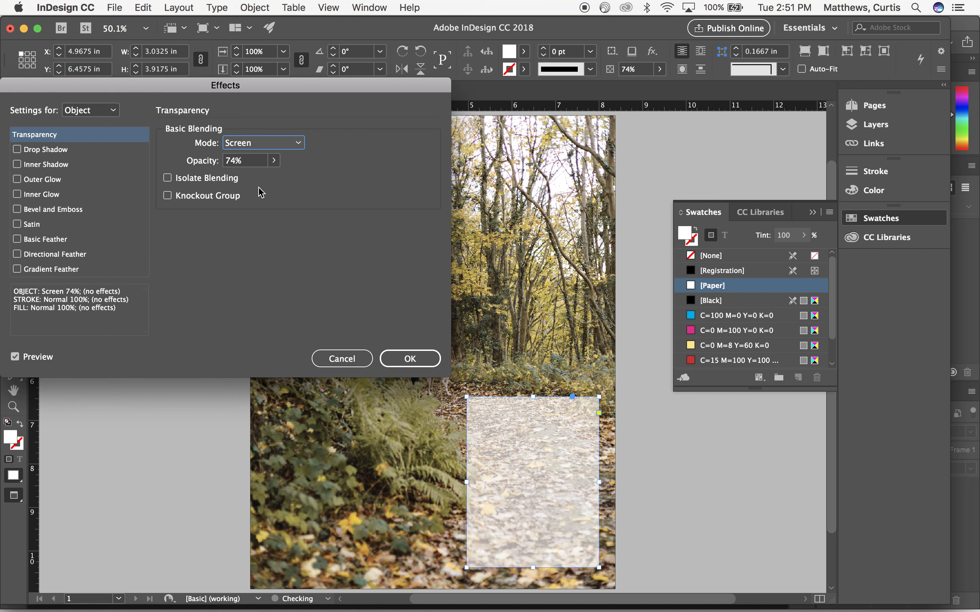
{"action": "left_click", "coordinate": [410, 365]}
- Apply a Basic Feather to the white frame, try wider and narrower feathers, and set the feather width to 0.25 in
{"action": "left_click", "coordinate": [47, 241]}
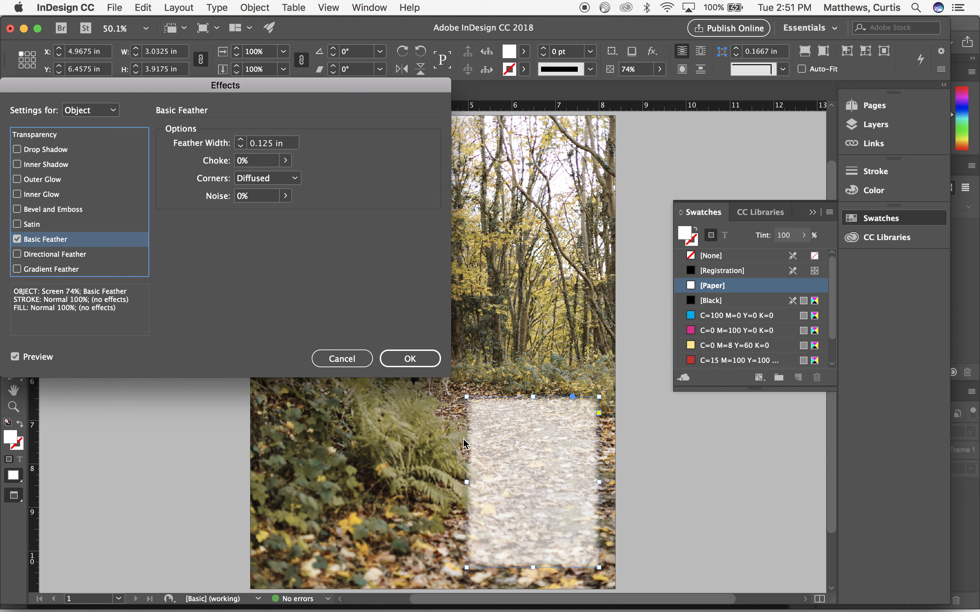
{"action": "left_click", "coordinate": [241, 140]}
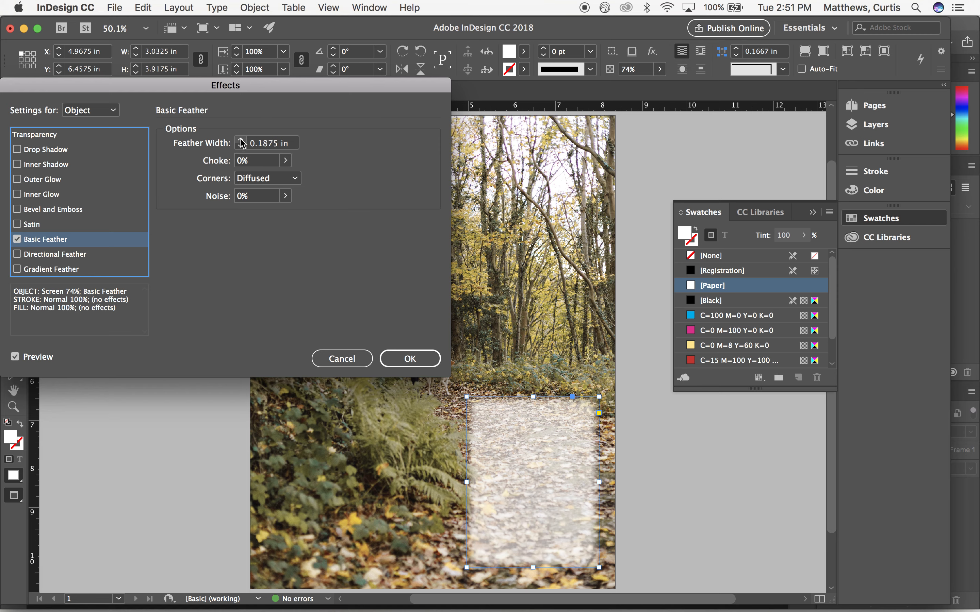
{"action": "left_click", "coordinate": [241, 141]}
{"action": "left_click", "coordinate": [240, 141]}
{"action": "left_click", "coordinate": [241, 141]}
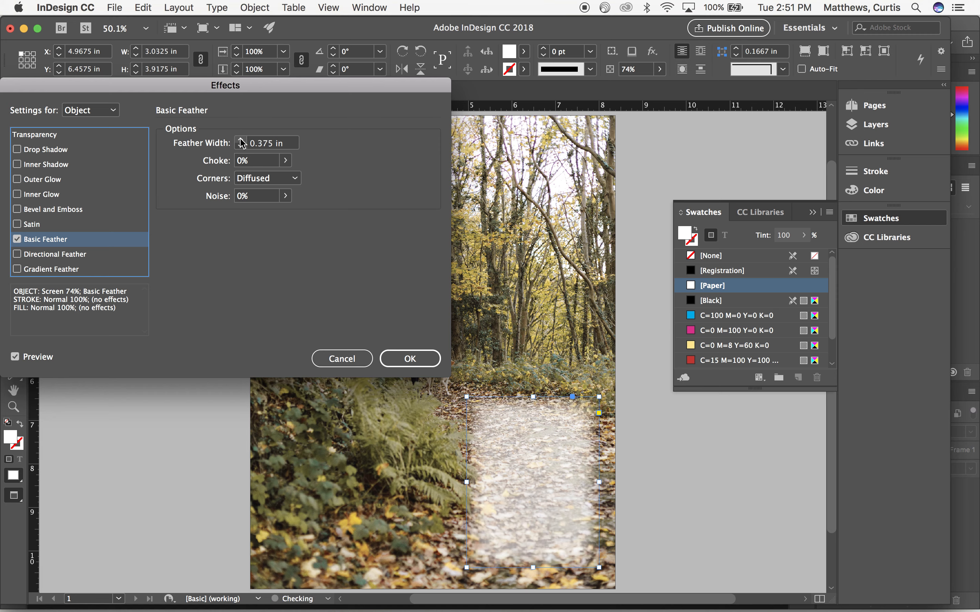
{"action": "left_click", "coordinate": [240, 139]}
{"action": "left_click", "coordinate": [240, 148]}
{"action": "left_click", "coordinate": [241, 147]}
{"action": "left_click", "coordinate": [240, 147]}
{"action": "left_click", "coordinate": [241, 147]}
{"action": "left_click", "coordinate": [241, 148]}
{"action": "left_click", "coordinate": [241, 148]}
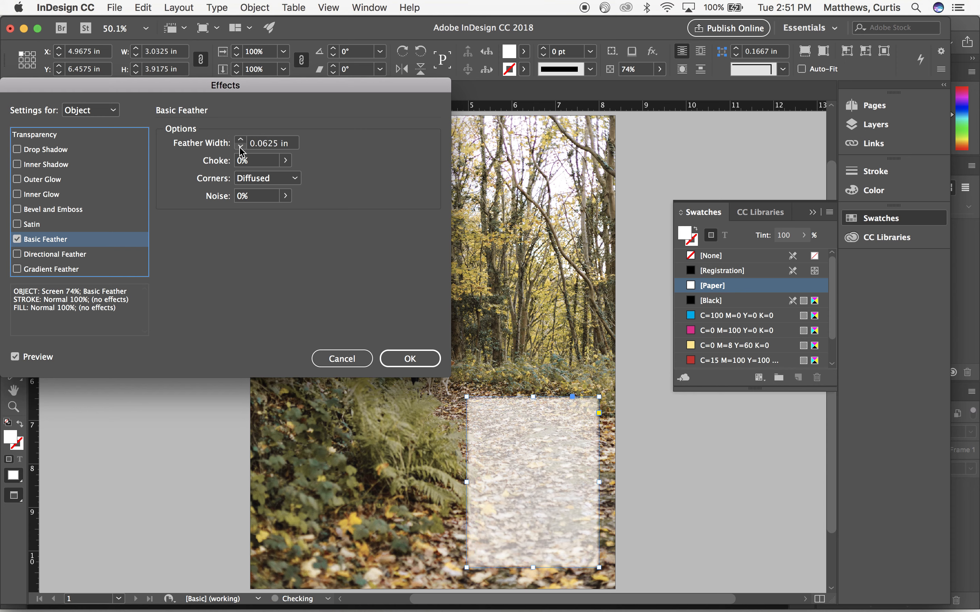
{"action": "left_click", "coordinate": [240, 148]}
{"action": "left_click", "coordinate": [241, 139]}
{"action": "left_click", "coordinate": [241, 139]}
{"action": "left_click", "coordinate": [241, 139]}
{"action": "left_click", "coordinate": [241, 140]}
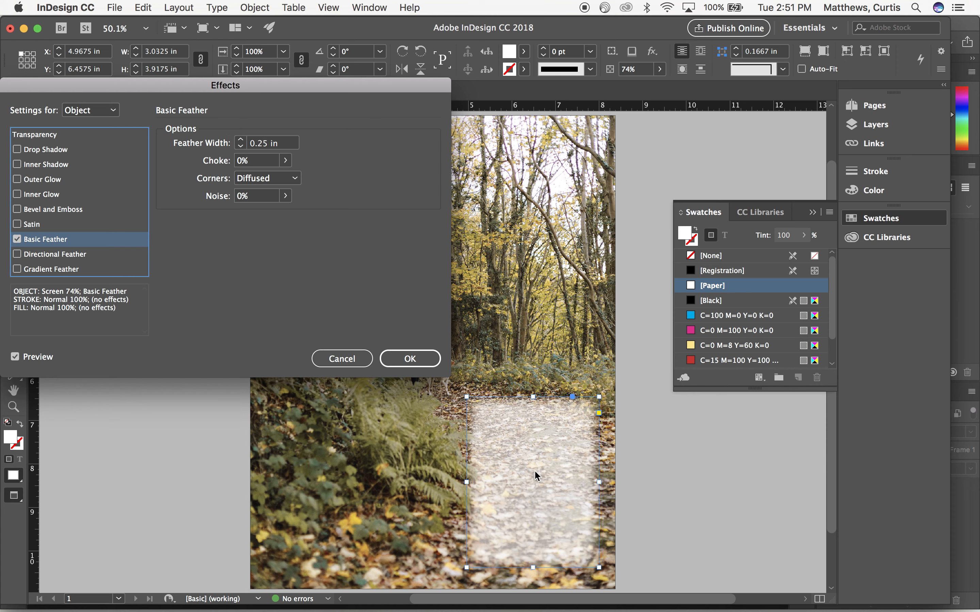
- Set the feathered frame's transparency opacity to 86% and apply the effects
{"action": "left_click", "coordinate": [66, 137]}
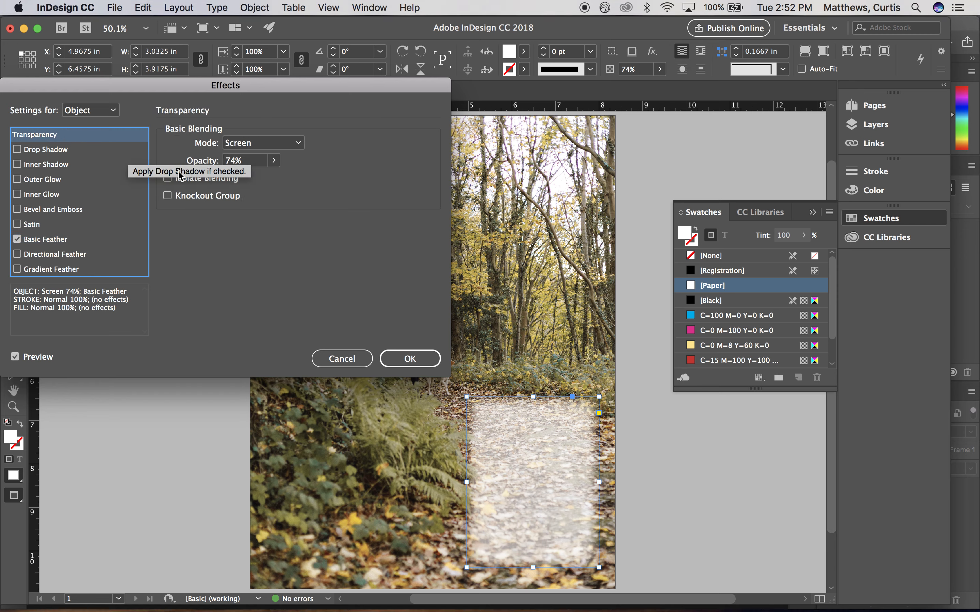
{"action": "left_click", "coordinate": [275, 160]}
{"action": "mouse_move", "coordinate": [258, 179]}
{"action": "left_mouse_down"}
{"action": "mouse_move", "coordinate": [243, 179]}
{"action": "mouse_move", "coordinate": [269, 180]}
{"action": "left_mouse_up"}
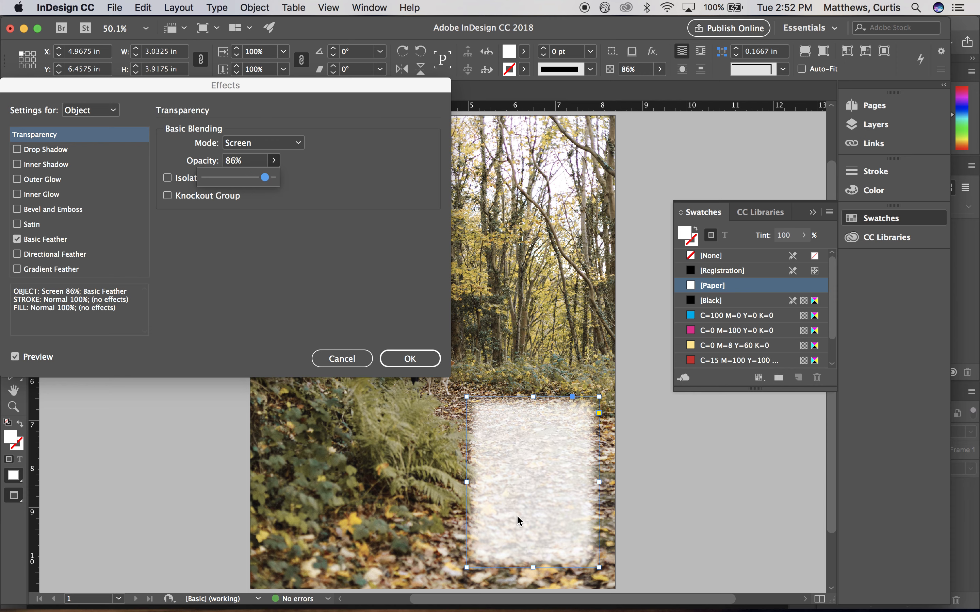
{"action": "left_click", "coordinate": [409, 359]}
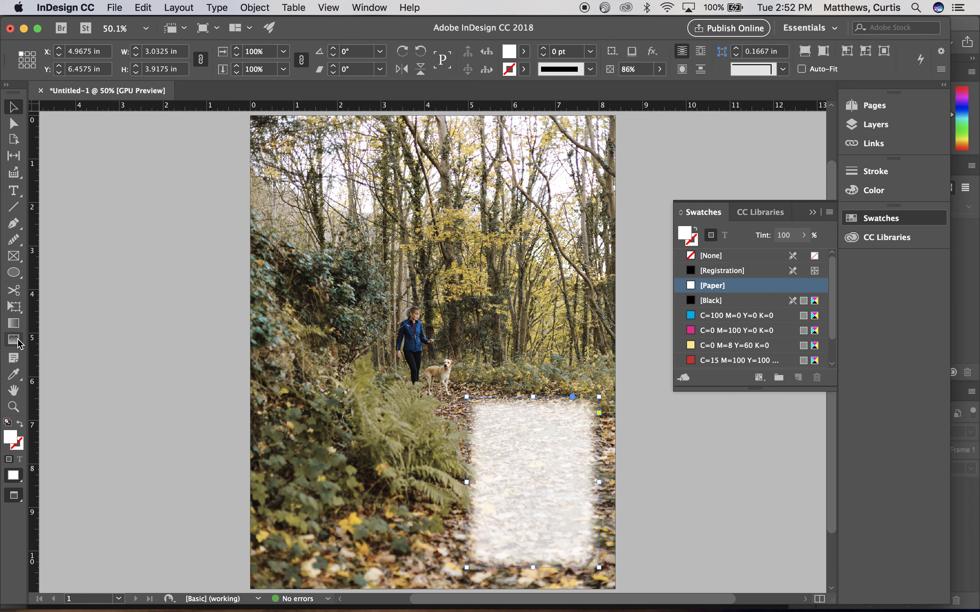
{"action": "key", "text": "super+Tab"}
{"action": "key", "text": "super+q"}
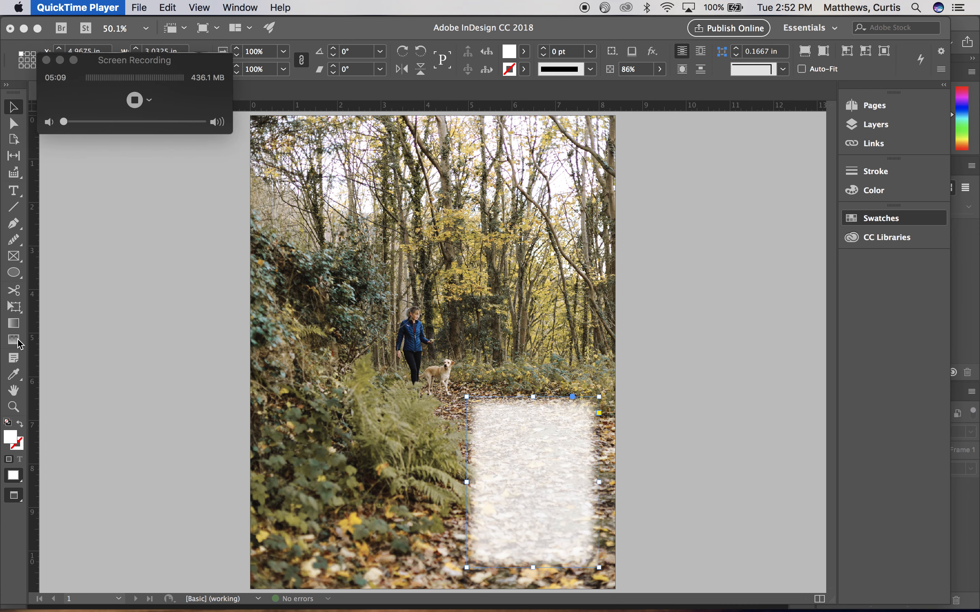